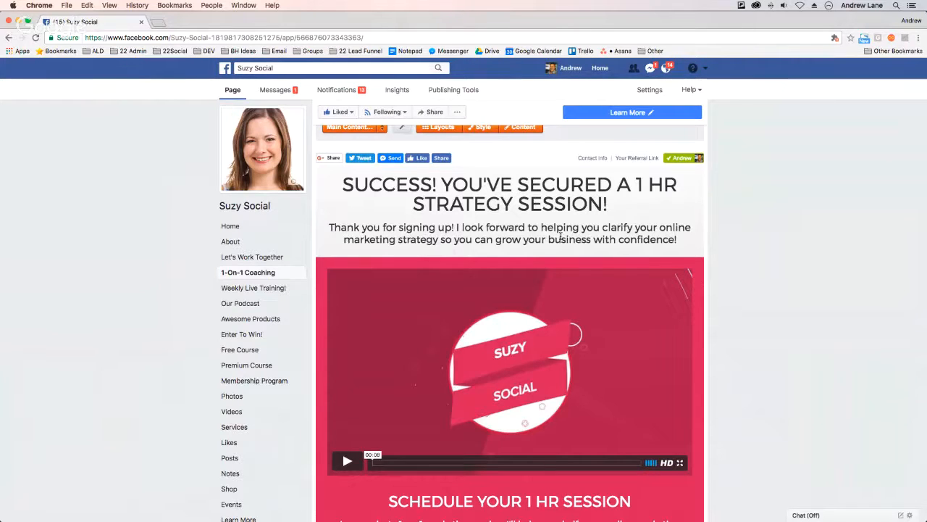
Review the 1-On-1 Coaching main content, from the success headline and video through the session scheduling section
scroll(555, 237, "down", 1)
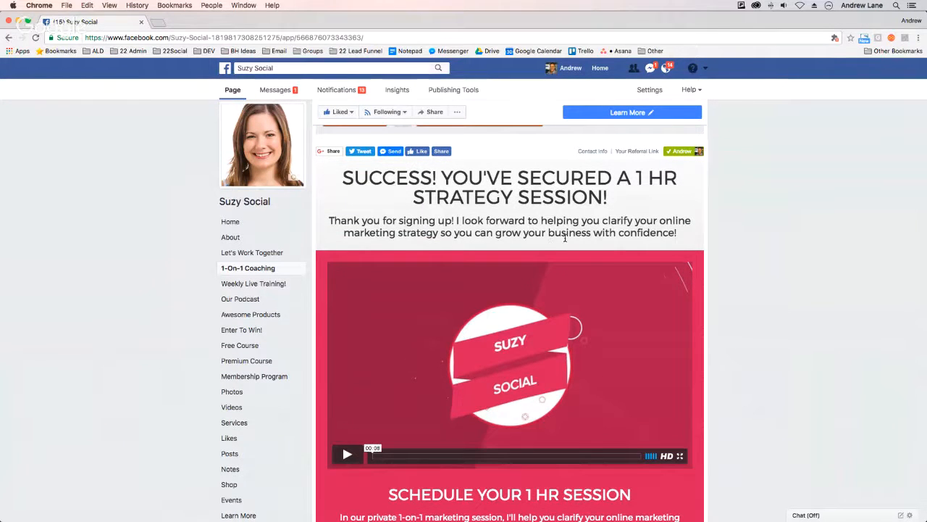
scroll(558, 237, "down", 3)
scroll(567, 235, "down", 10)
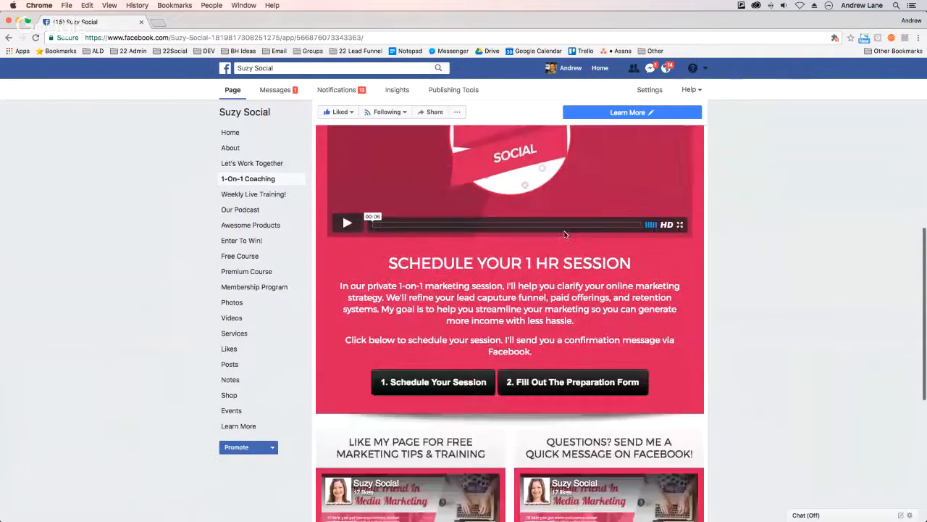
scroll(449, 261, "up", 12)
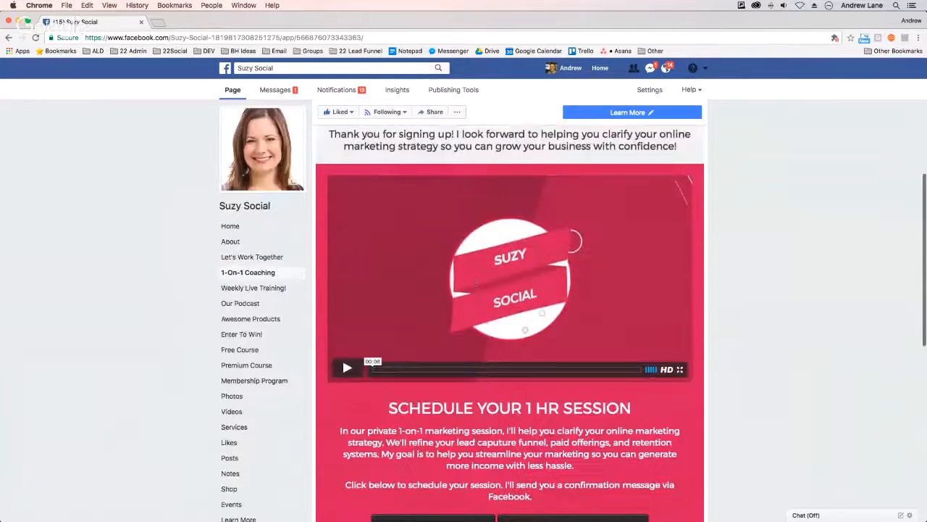
Switch to the App Gate view and review the sales page from its headline through the session booking offer
mouse_move(368, 159)
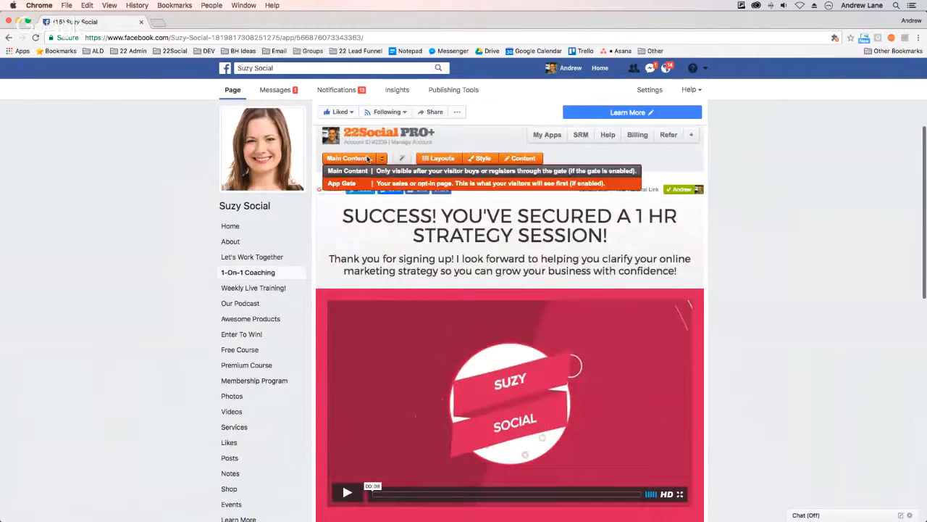
left_click(365, 183)
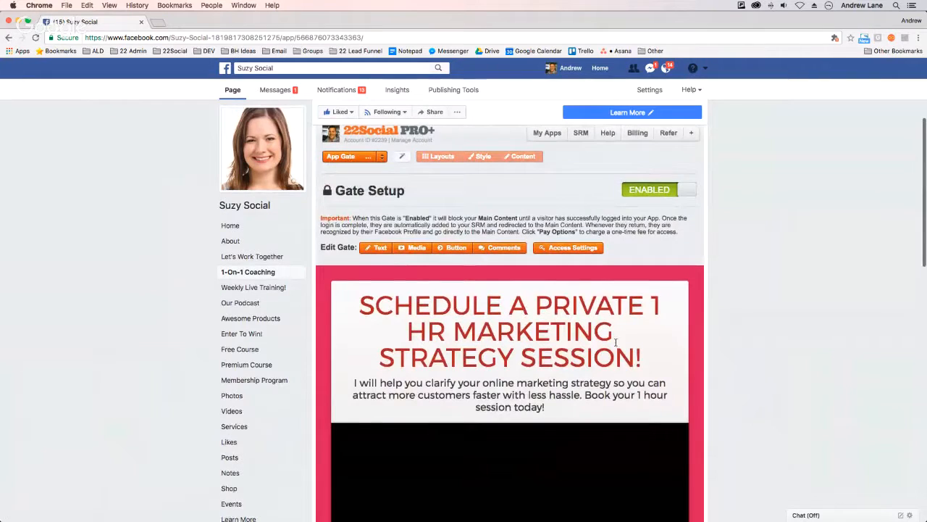
scroll(549, 347, "down", 3)
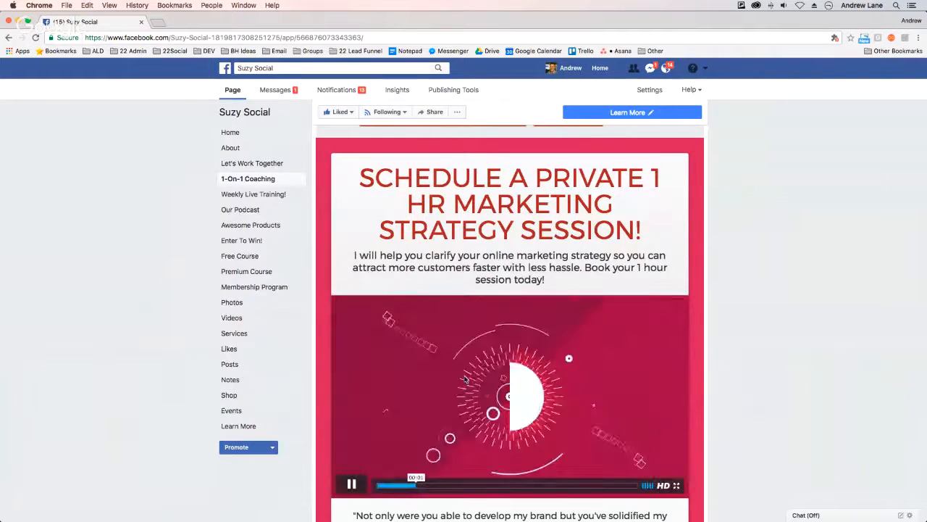
scroll(422, 375, "down", 10)
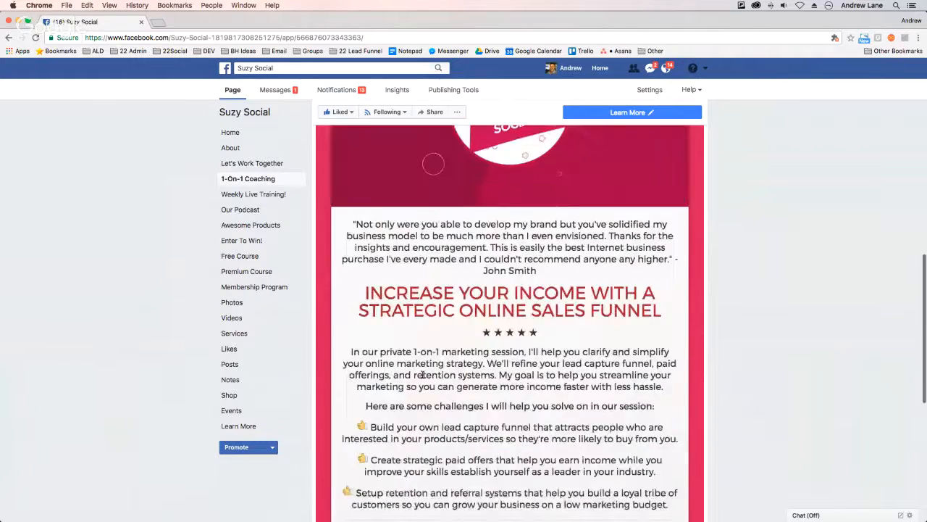
scroll(422, 375, "down", 1)
scroll(519, 360, "up", 2)
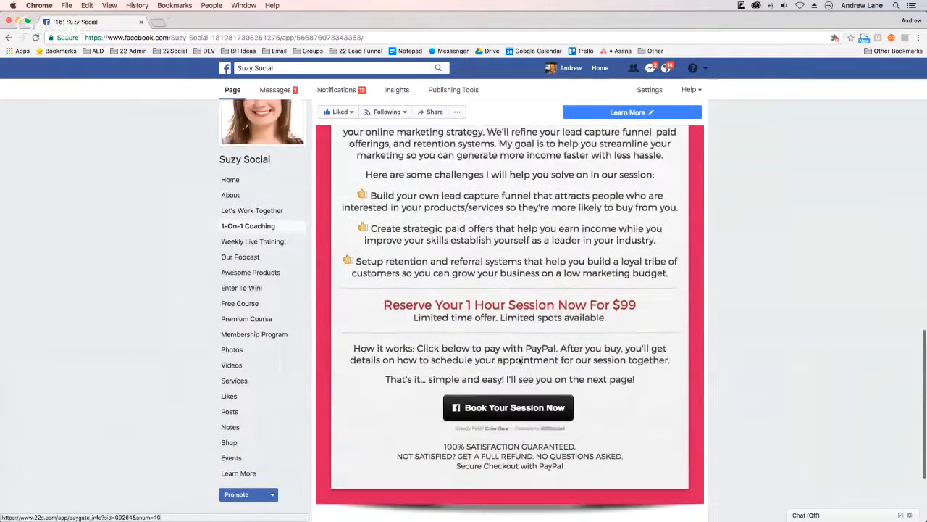
scroll(555, 365, "up", 10)
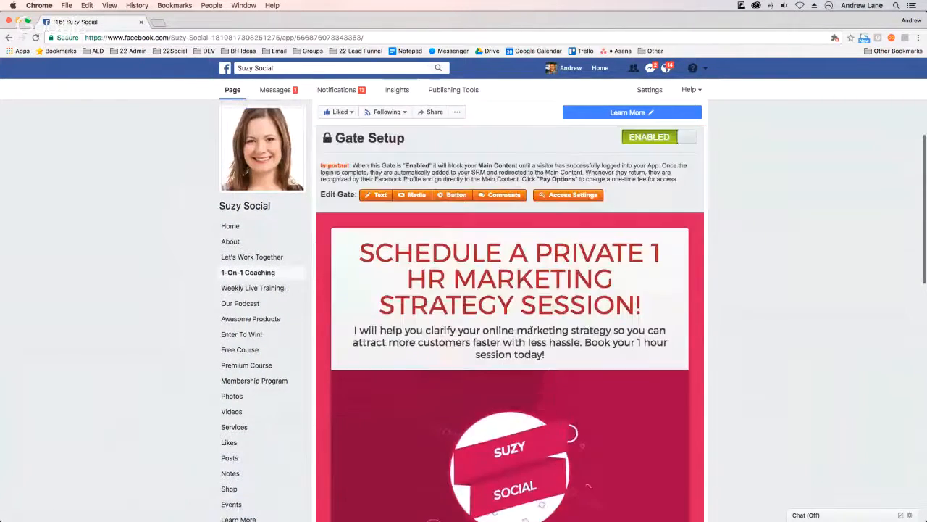
Return to the Main Content view and review the thank-you message, video and session scheduling instructions
scroll(421, 208, "up", 2)
left_click(362, 214)
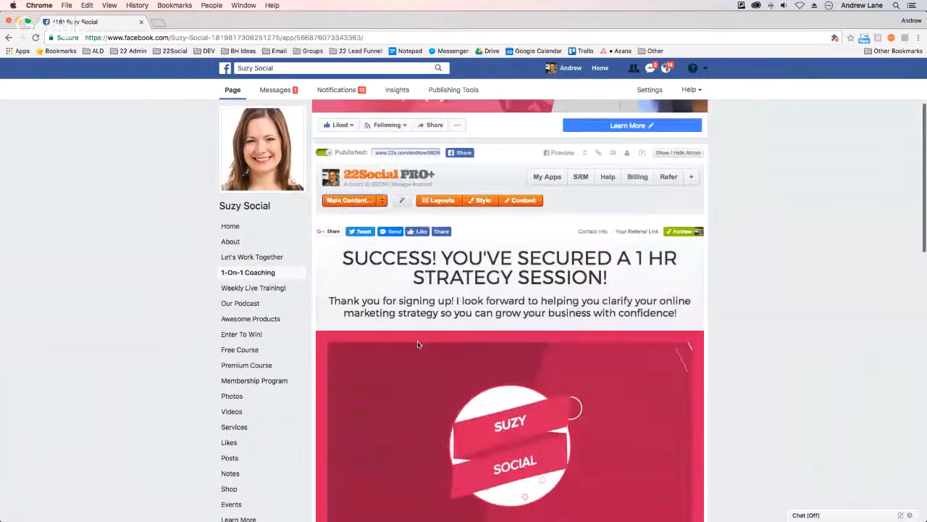
scroll(423, 342, "down", 2)
scroll(435, 340, "down", 3)
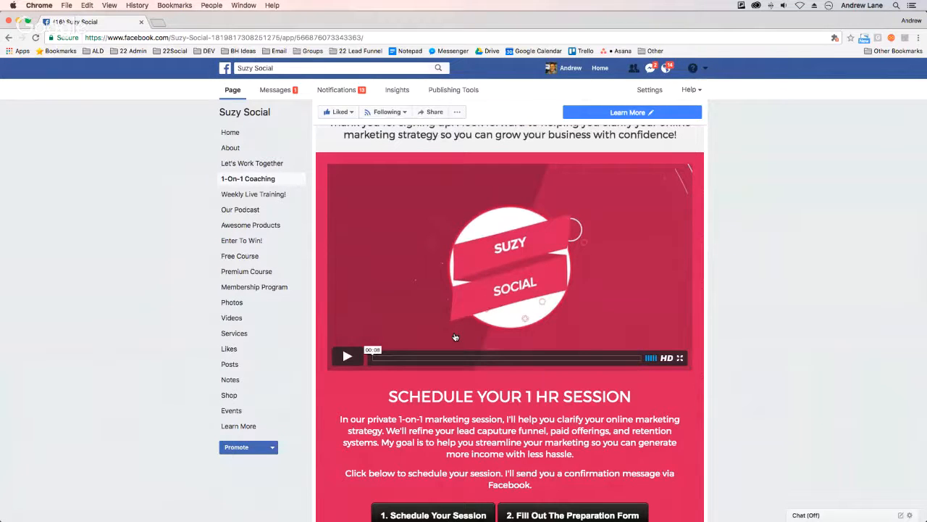
scroll(449, 334, "down", 1)
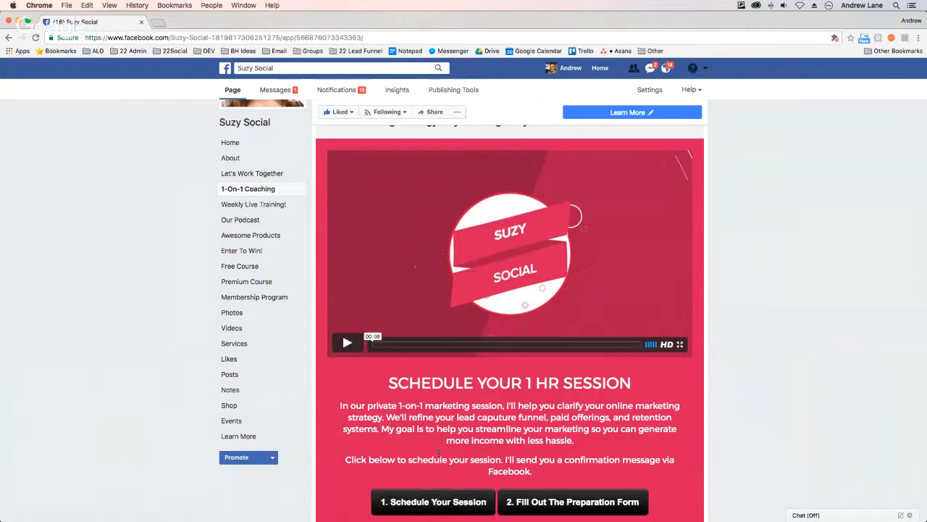
Switch back to the App Gate and open its access settings
scroll(439, 457, "up", 2)
scroll(439, 457, "up", 5)
left_click(376, 259)
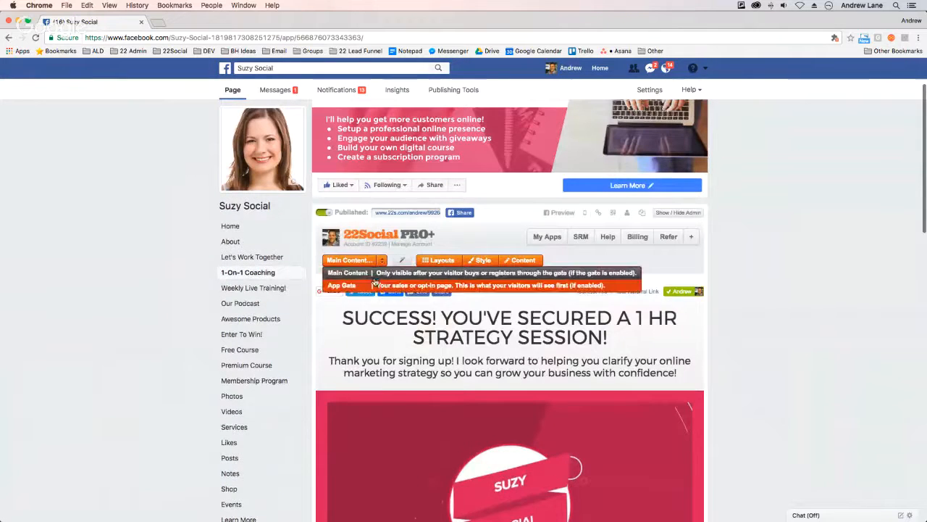
left_click(377, 290)
scroll(513, 320, "down", 4)
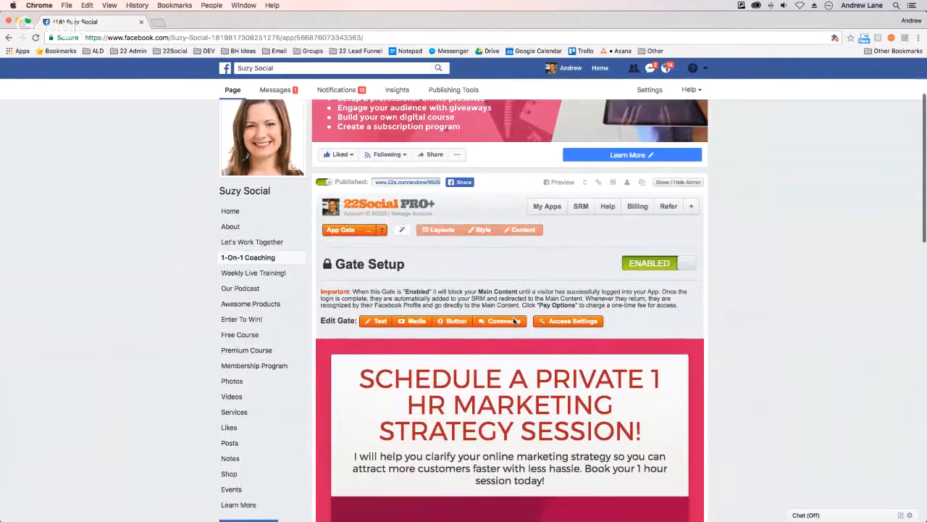
left_click(571, 230)
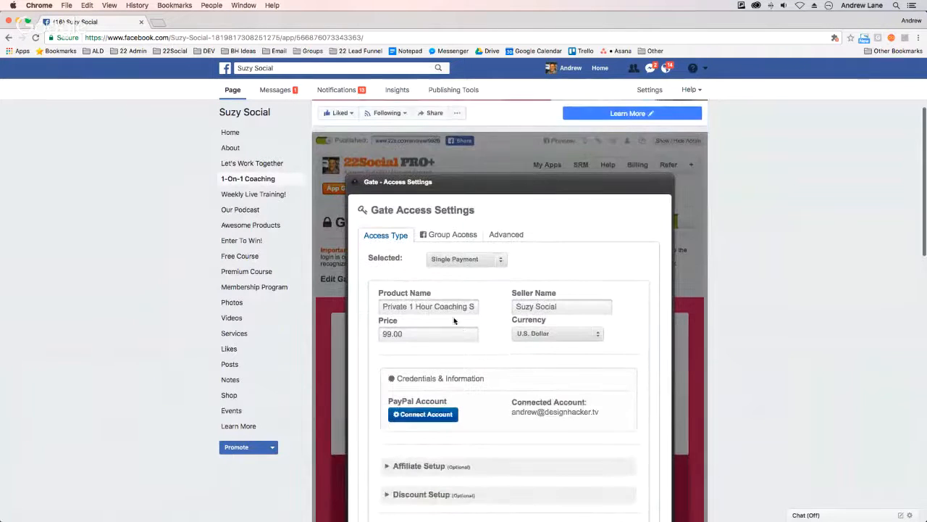
Inspect the access types available for the gate and the current product name
scroll(453, 321, "up", 5)
scroll(305, 263, "up", 2)
scroll(302, 261, "up", 1)
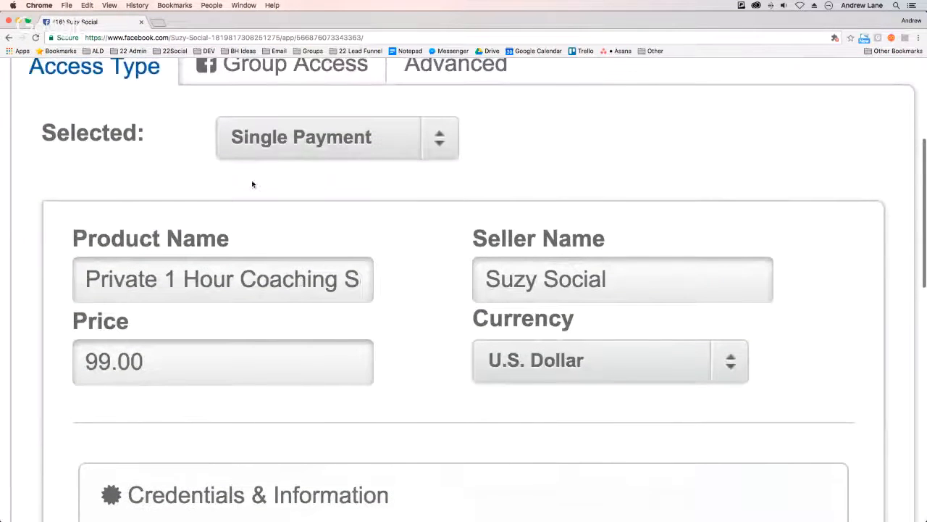
left_click(264, 138)
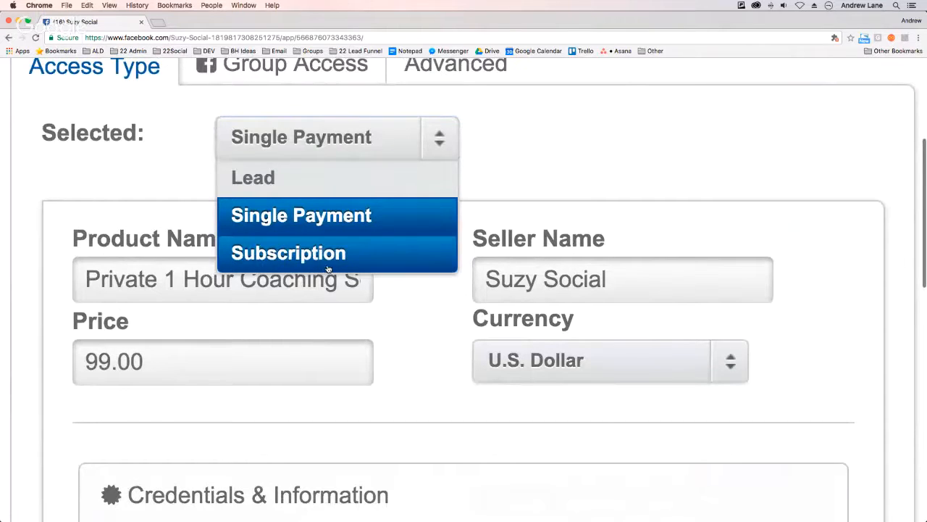
scroll(327, 268, "up", 3)
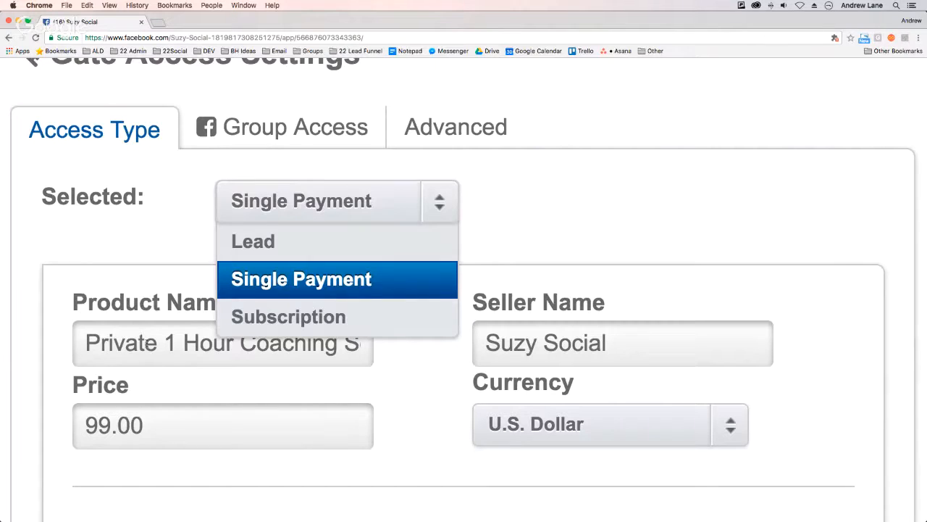
left_click(154, 346)
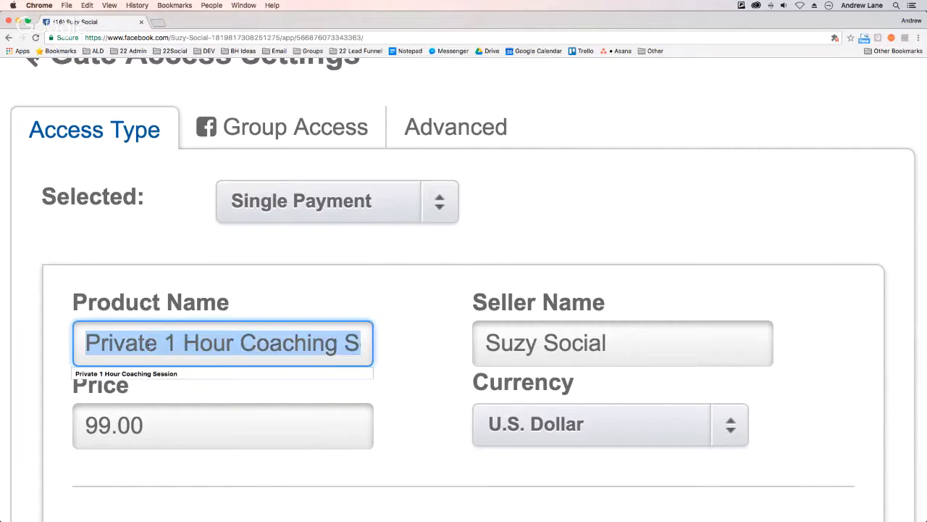
Change the gate's access type to Subscription
left_click(278, 210)
left_click(275, 319)
scroll(252, 312, "down", 2)
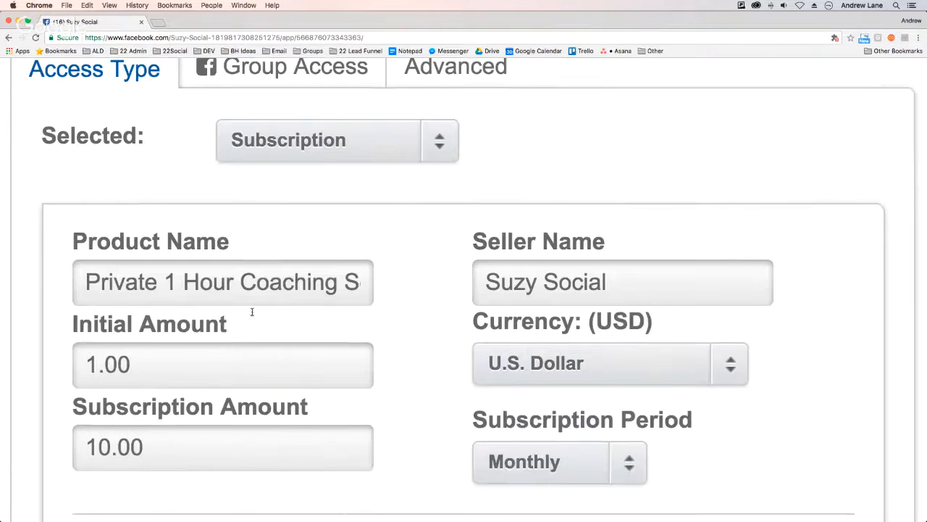
Set both the initial amount and the subscription amount to 99.00
scroll(252, 312, "down", 1)
left_click_drag(97, 320, 67, 319)
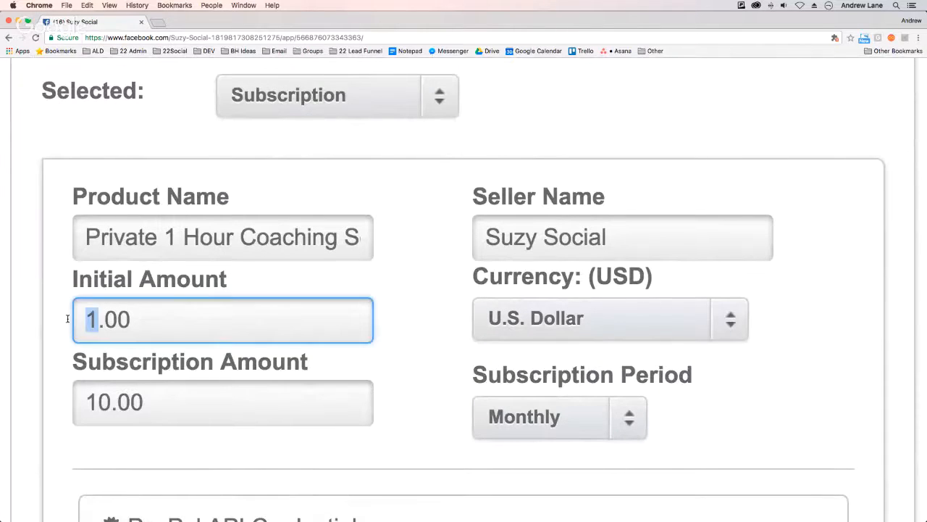
type("99")
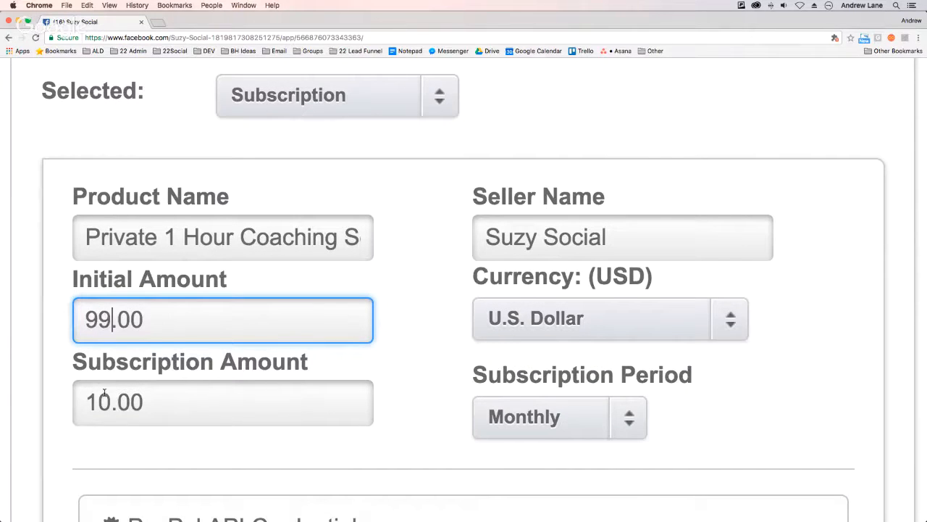
left_click_drag(104, 392, 78, 401)
type("99")
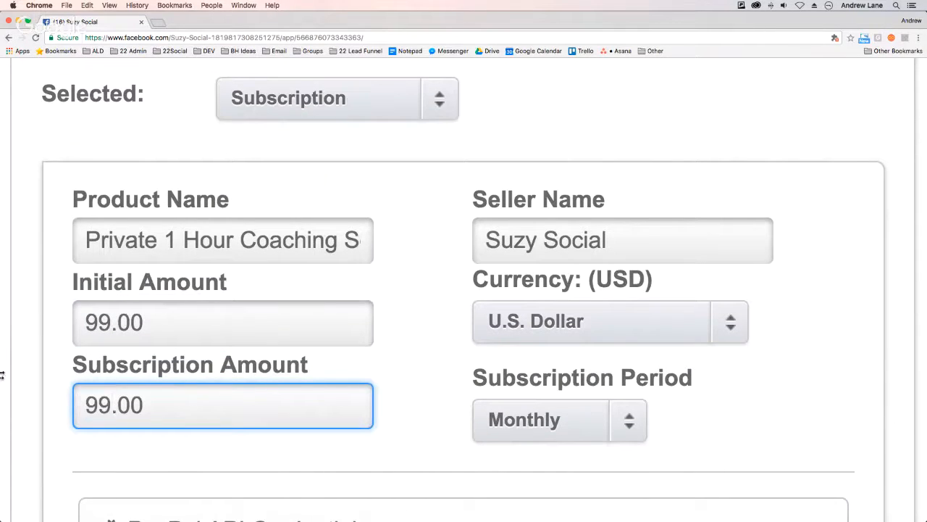
Rename the product as "Private Monthly Coaching Program - 2 Hours Per Month"
double_click(129, 243)
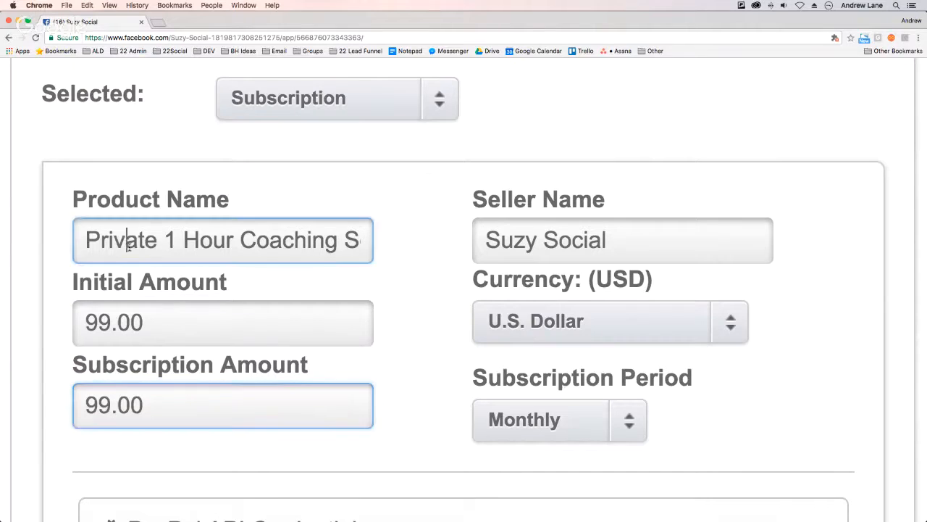
left_click(170, 244)
left_click(231, 242, "shift")
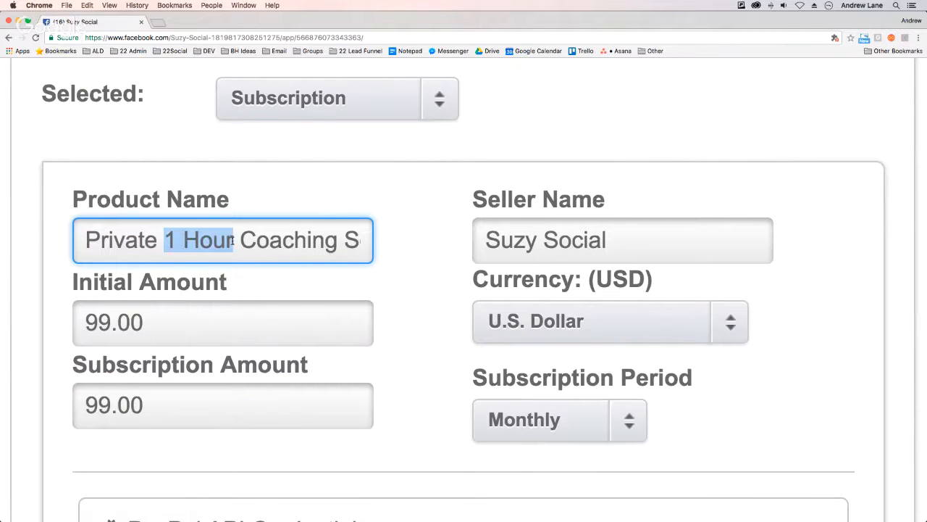
type("Monthly")
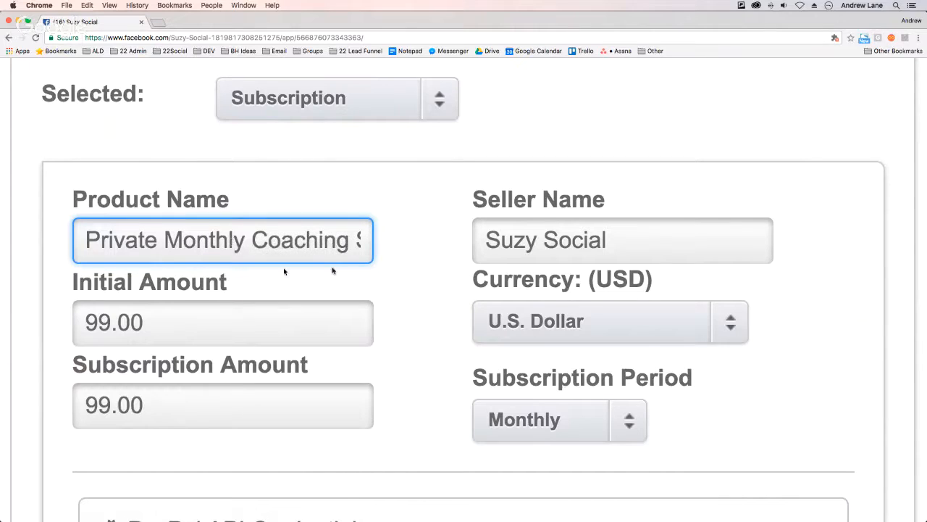
left_click_drag(223, 242, 342, 242)
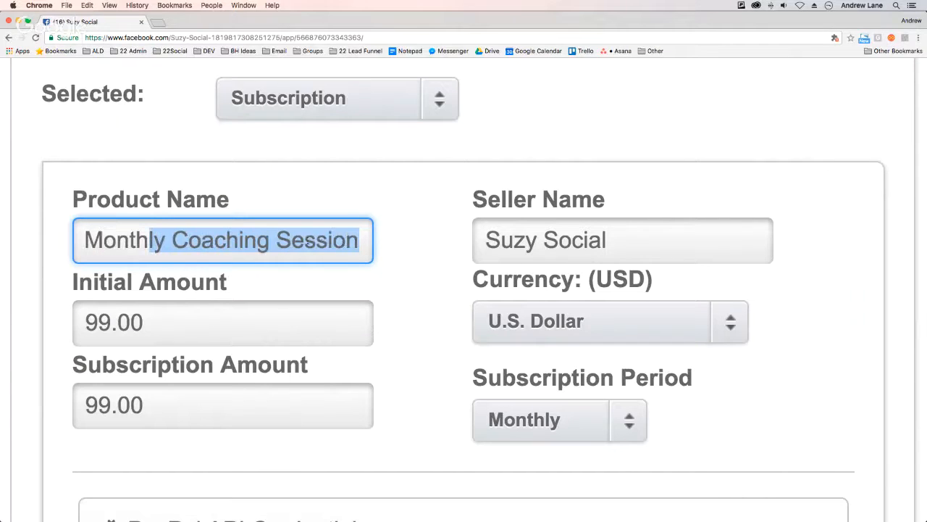
key("super+a")
double_click(328, 239)
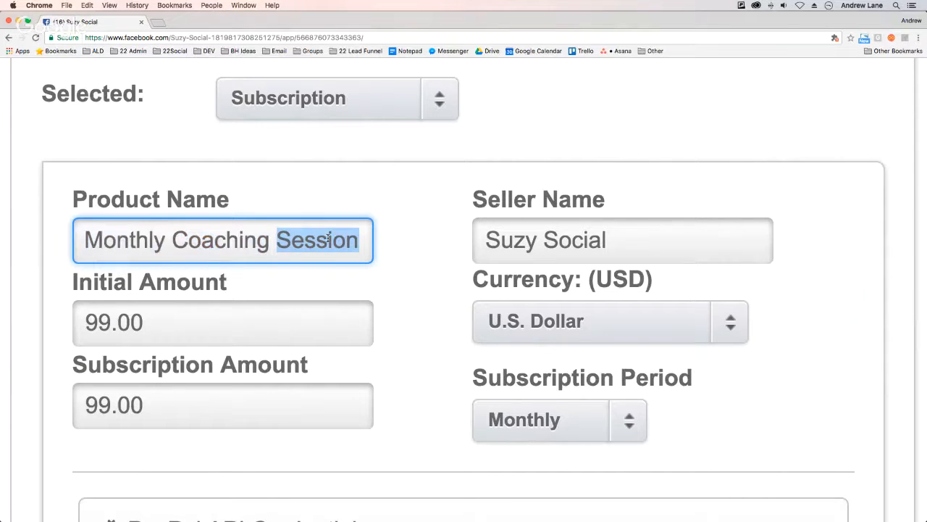
type("Program")
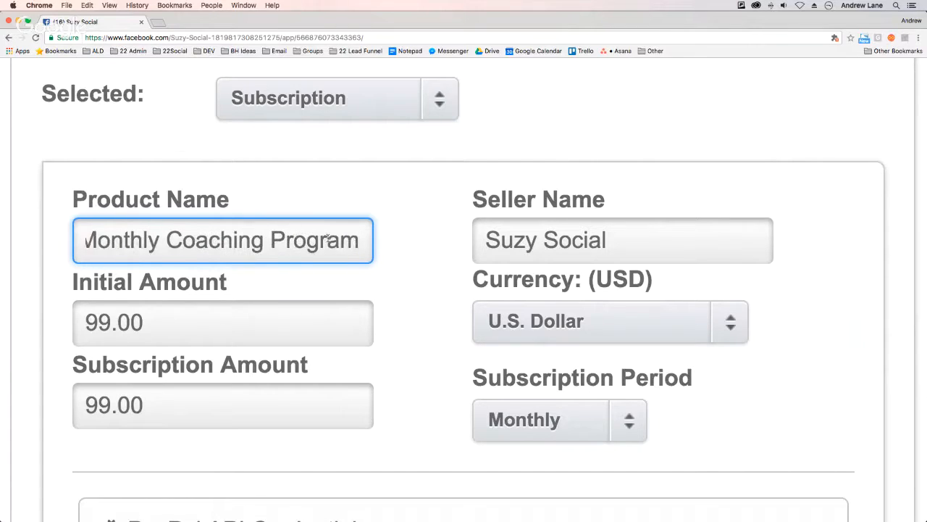
type(" - 2 Hours P")
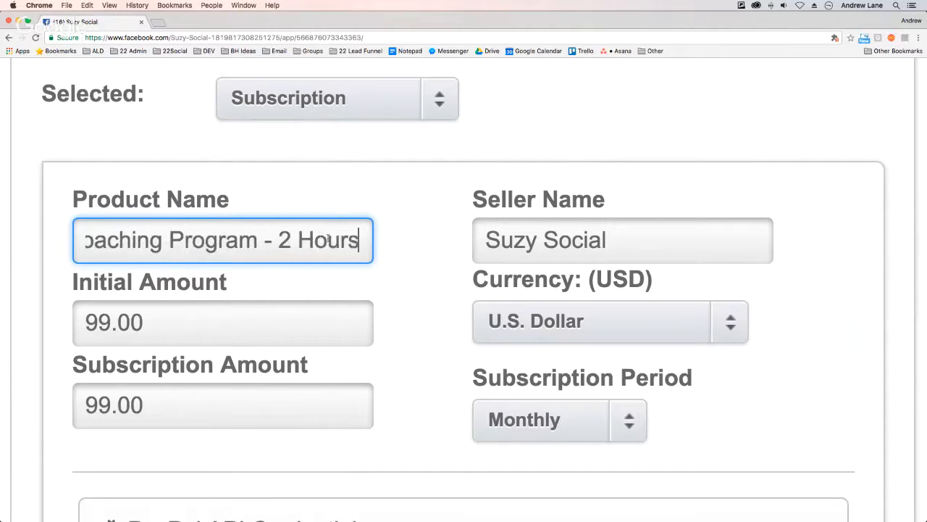
type("er Month")
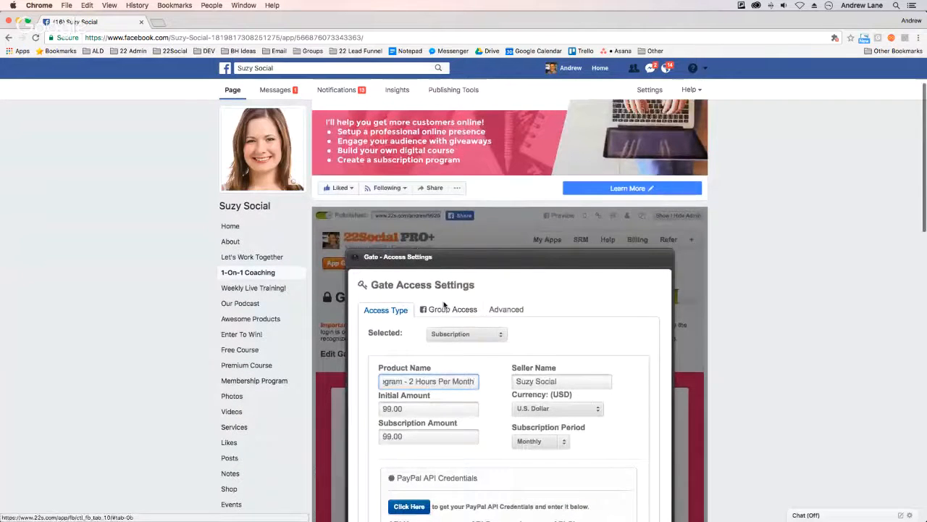
Examine the PayPal API username, password and signature fields and the remaining subscription settings
scroll(470, 358, "down", 1)
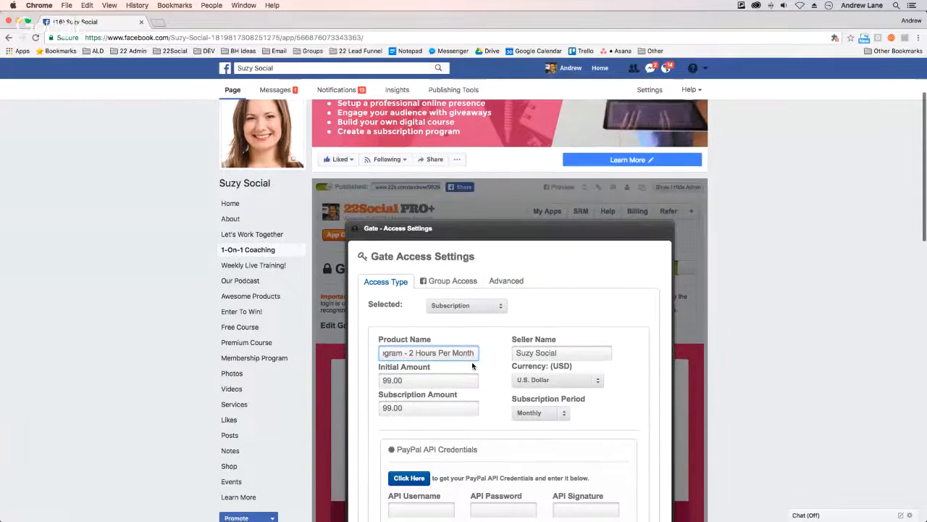
scroll(435, 406, "down", 2)
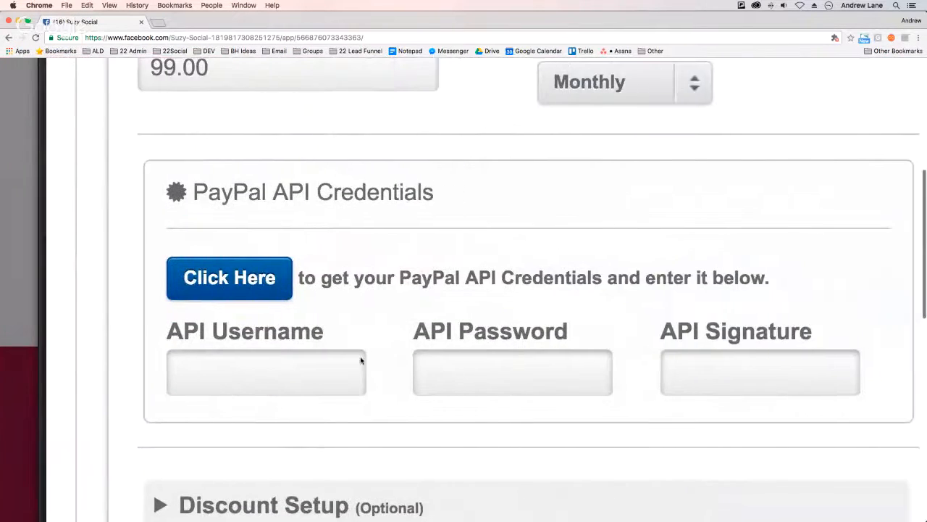
left_click(315, 373)
left_click(421, 372)
left_click(733, 389)
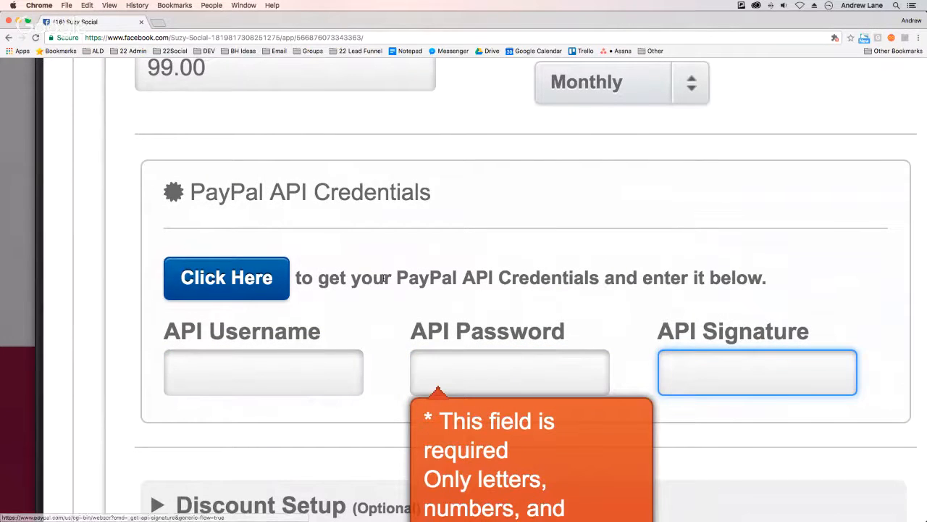
left_click(379, 279)
scroll(379, 281, "down", 5)
scroll(406, 287, "up", 3)
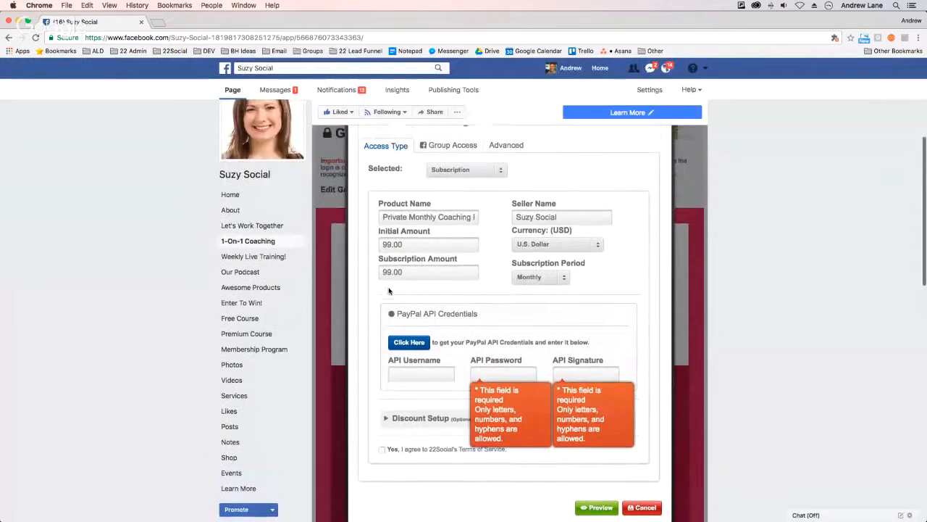
Close the gate access settings and review the coaching sales page, highlighting the offer line for the 1-hour session
scroll(441, 290, "up", 3)
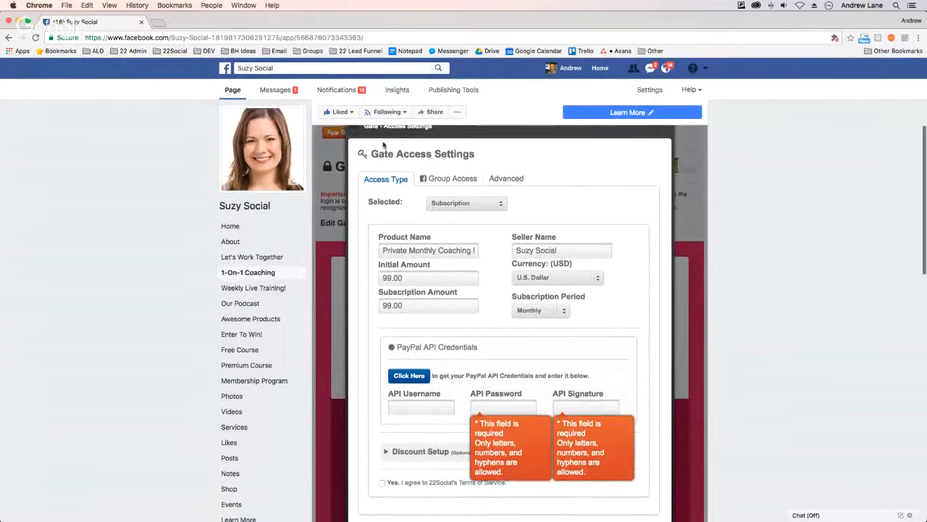
left_click(356, 159)
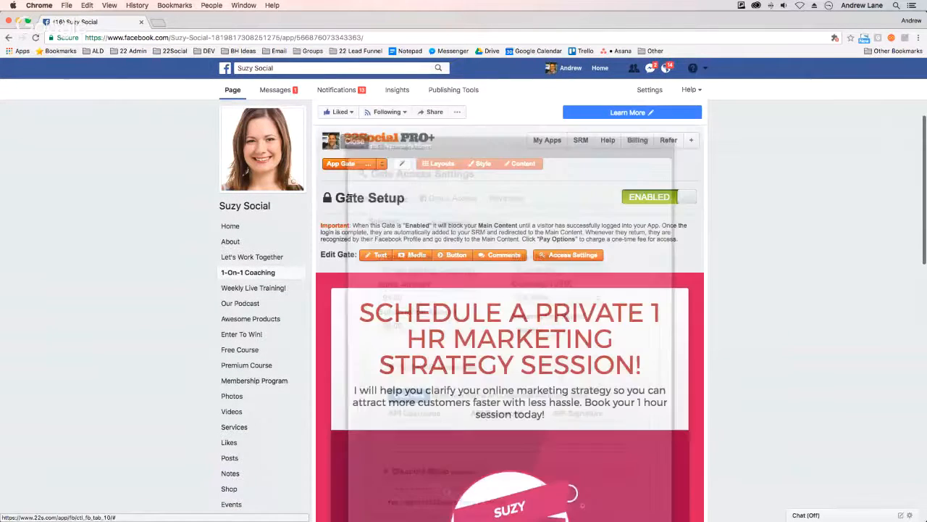
scroll(480, 299, "down", 5)
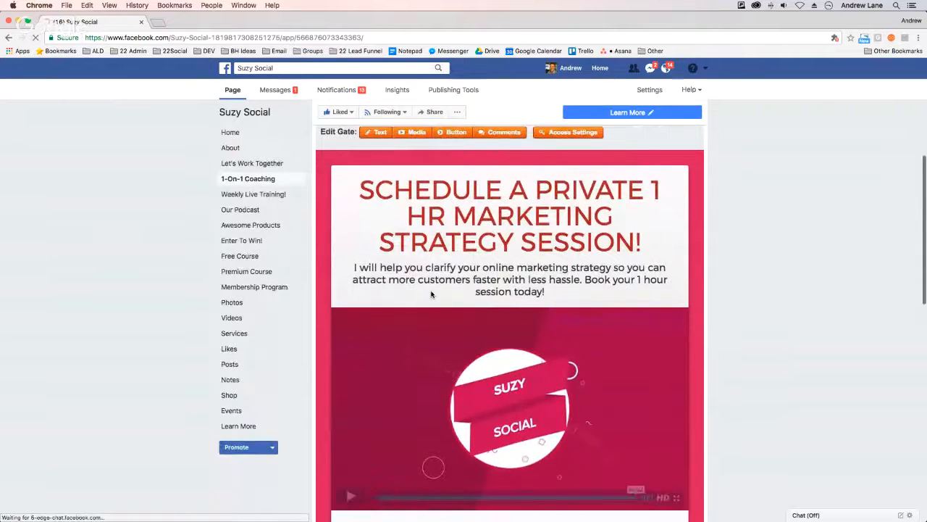
scroll(435, 297, "down", 1)
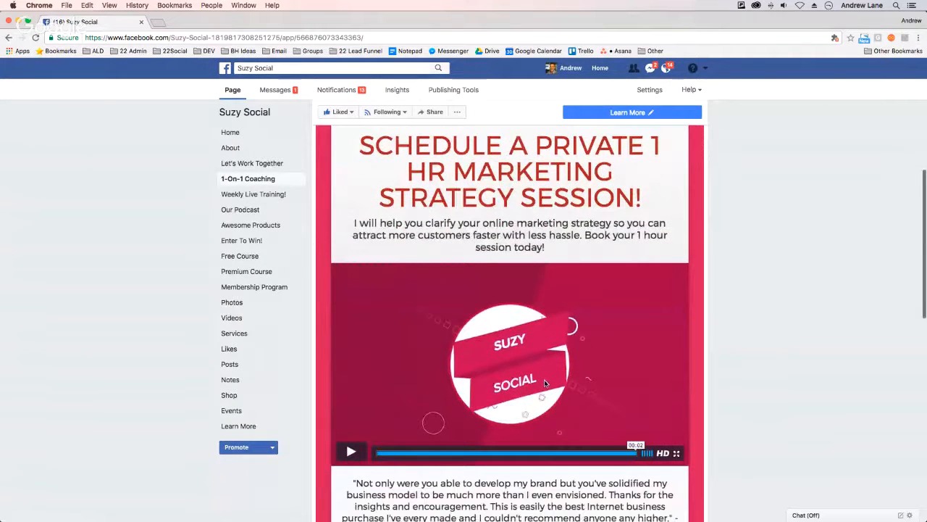
scroll(610, 341, "down", 10)
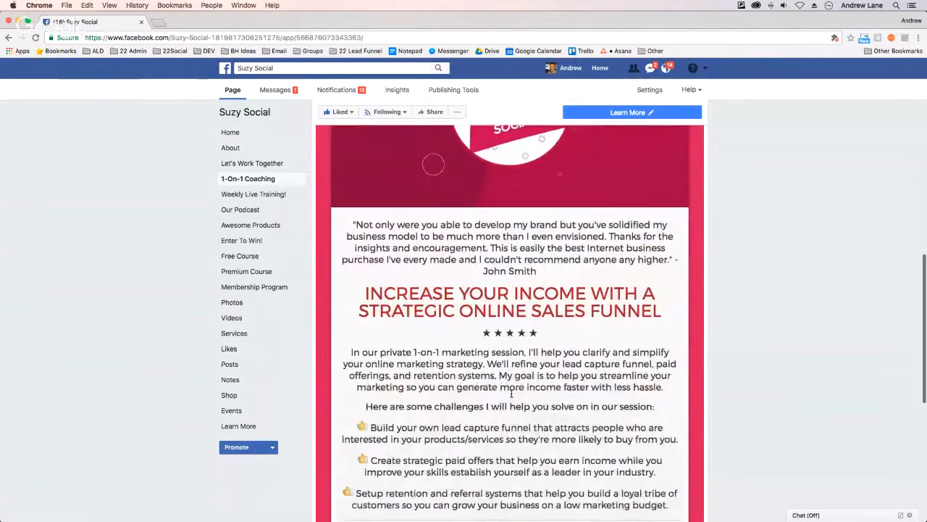
left_click_drag(534, 381, 637, 385)
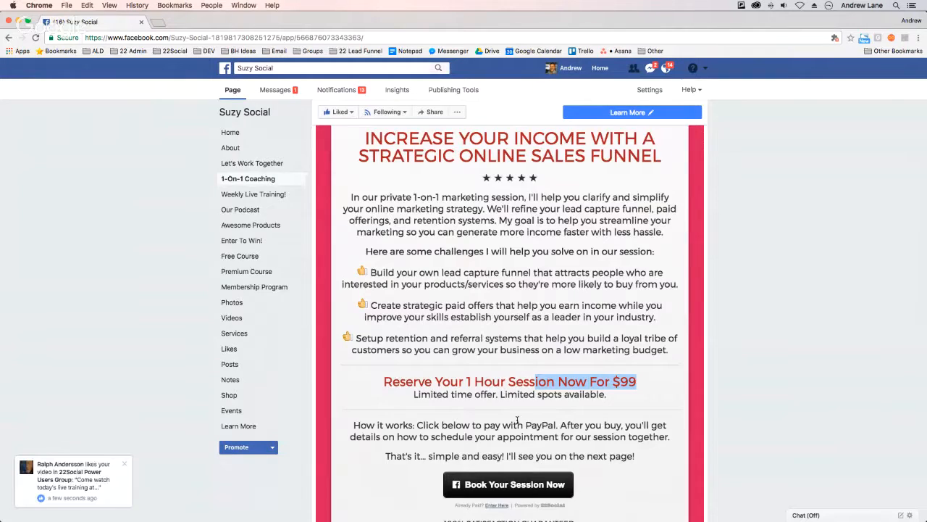
Switch the coaching app to its Main Content view and examine the success page down to the scheduling and preparation form buttons
scroll(507, 435, "up", 12)
scroll(495, 400, "up", 1)
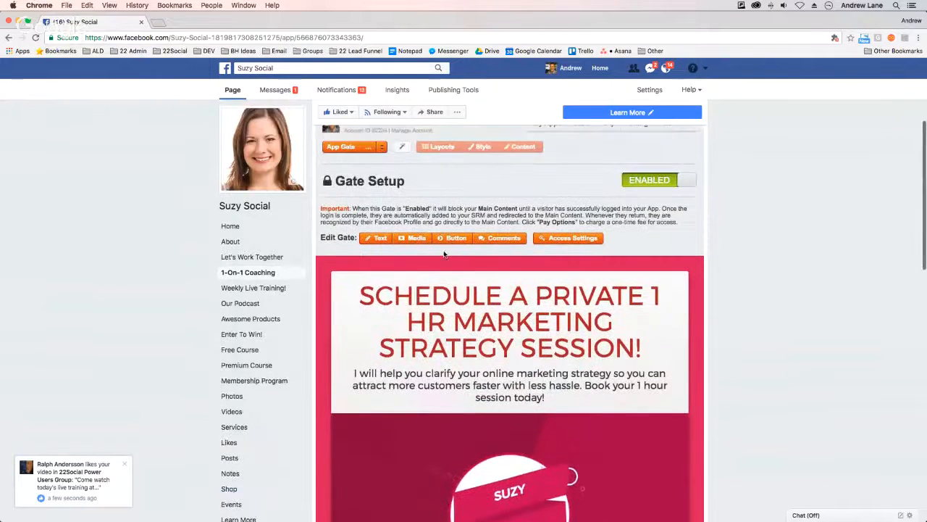
left_click(366, 147)
left_click(368, 159)
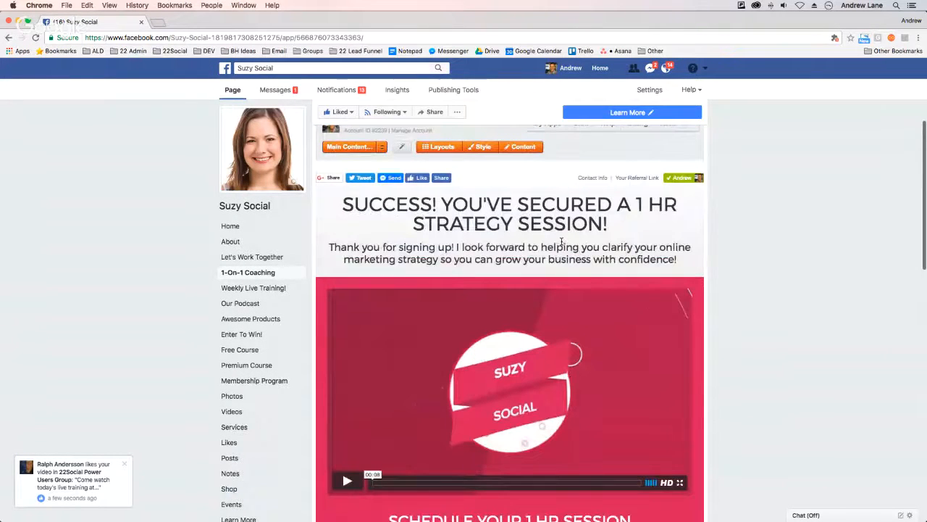
scroll(557, 240, "down", 2)
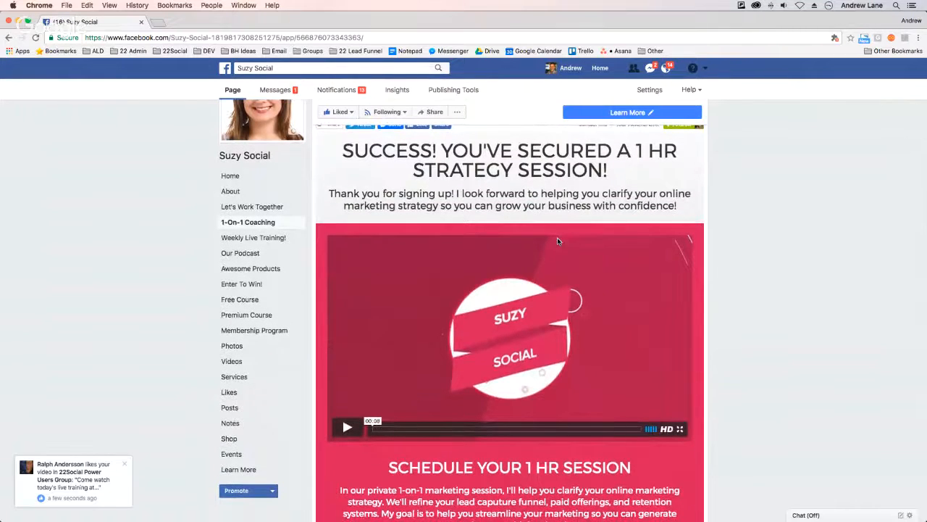
scroll(529, 216, "up", 1)
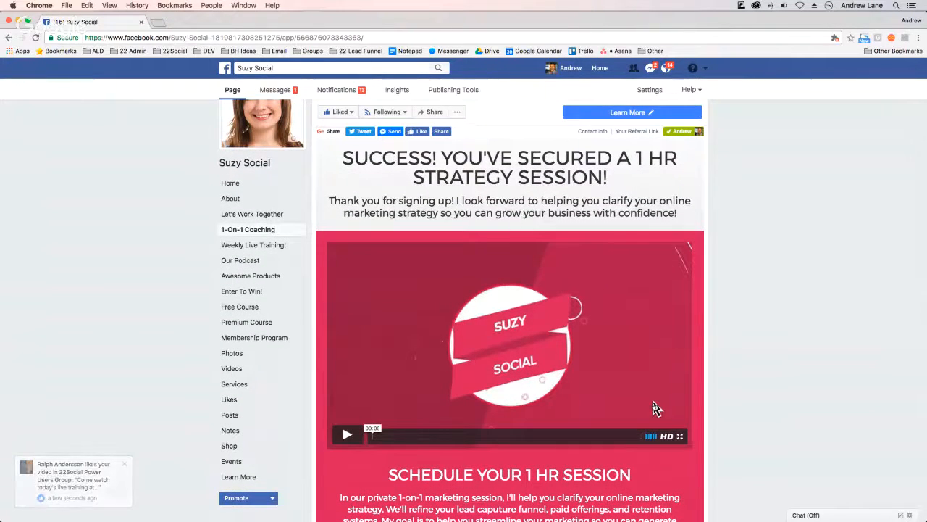
scroll(500, 358, "down", 2)
scroll(500, 359, "down", 1)
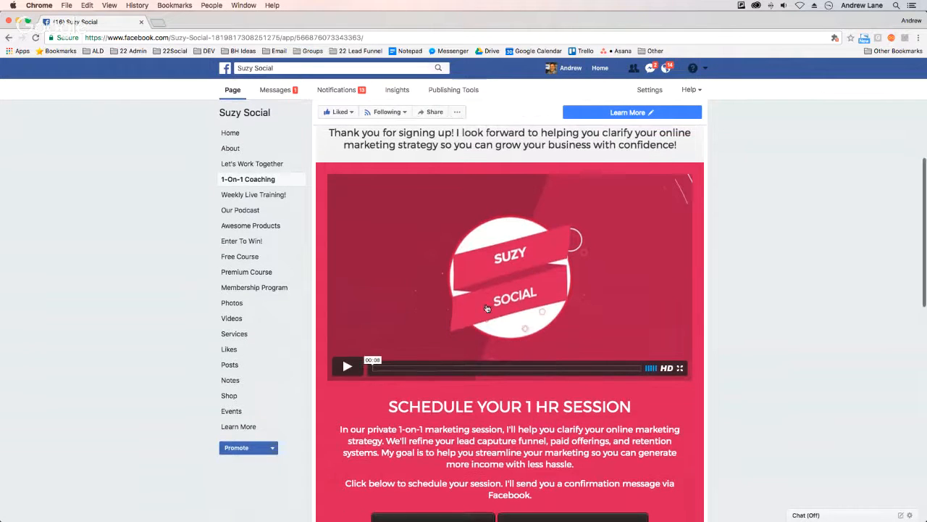
scroll(522, 311, "down", 3)
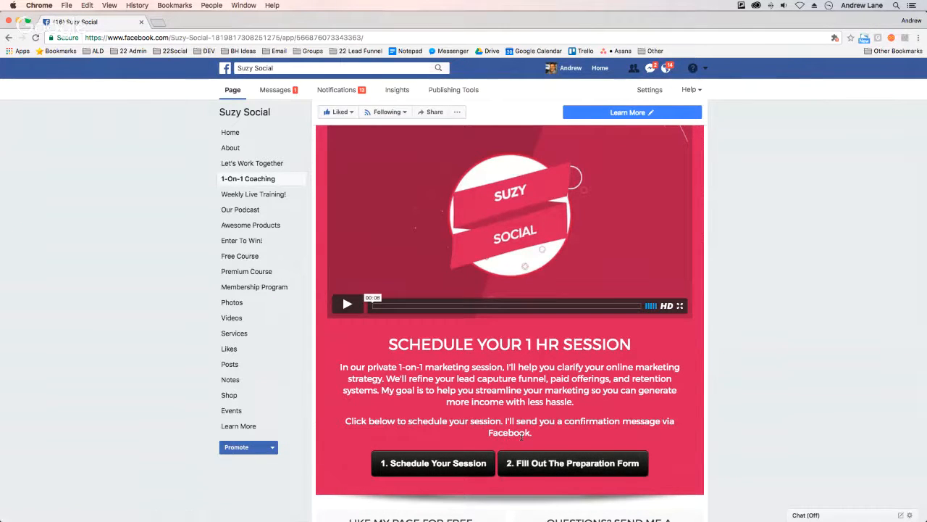
scroll(533, 439, "down", 5)
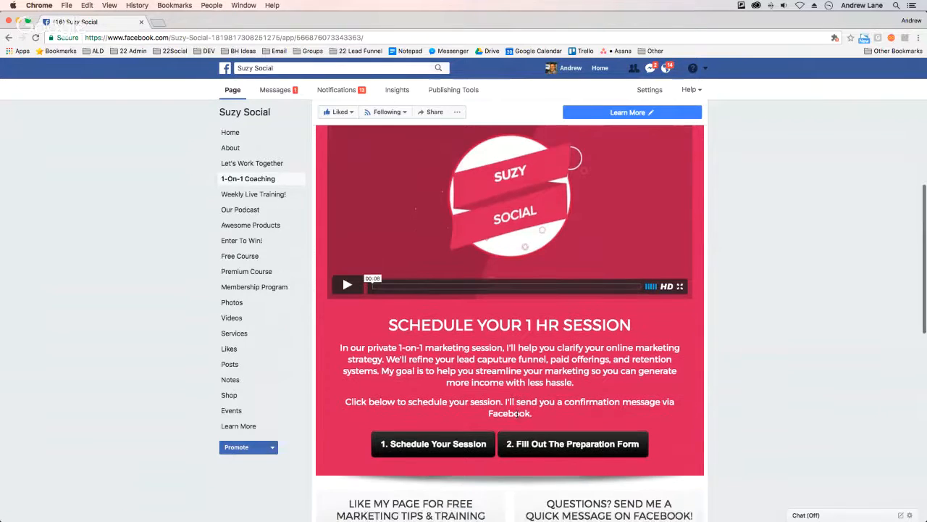
scroll(573, 435, "up", 5)
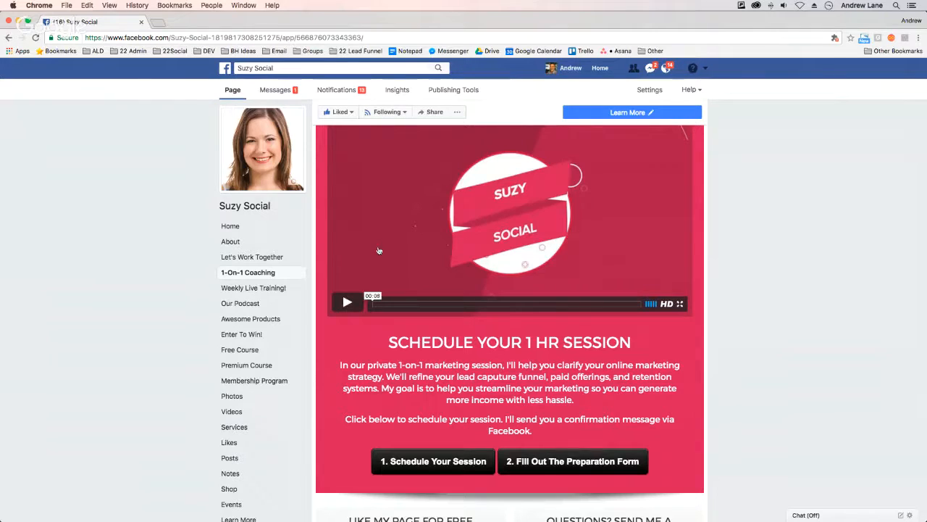
Return to the admin controls of the 1-On-1 Coaching app and point out the Duplicate App option
left_click(264, 280)
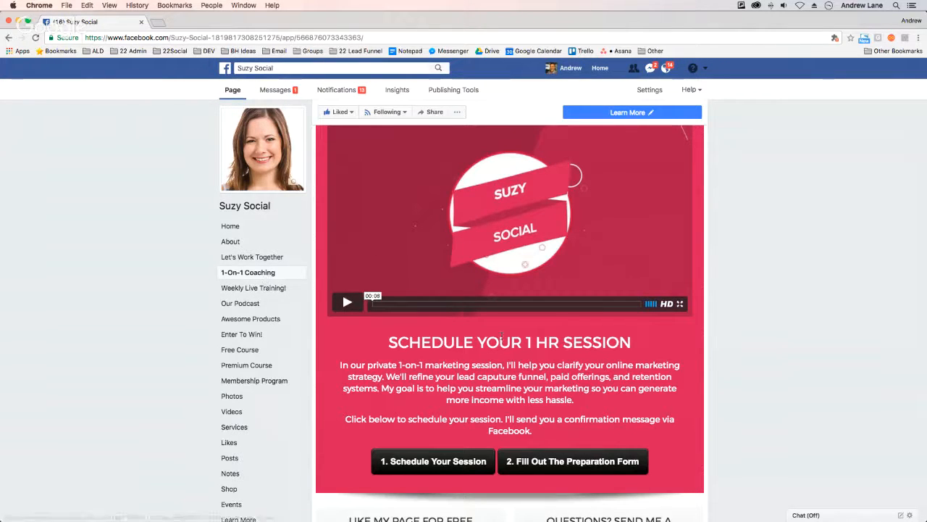
scroll(507, 343, "up", 1)
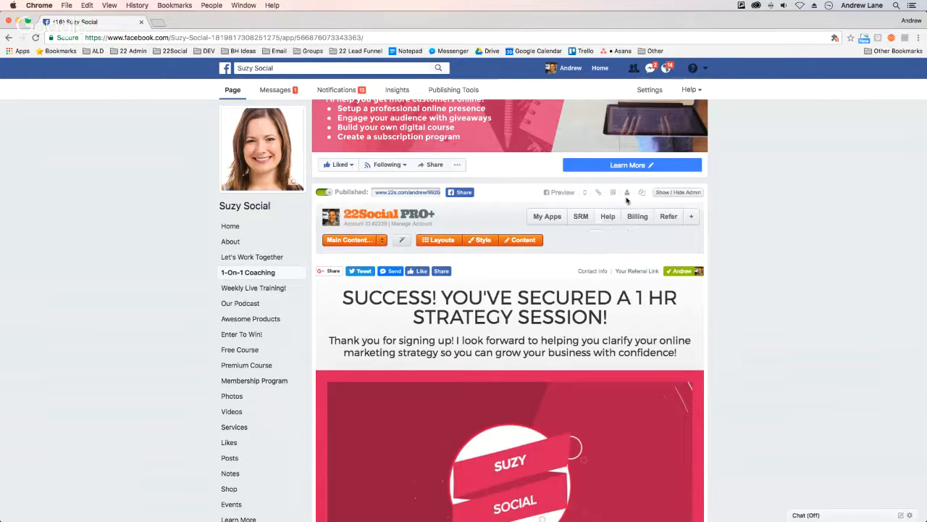
scroll(641, 194, "up", 5)
scroll(641, 194, "up", 3)
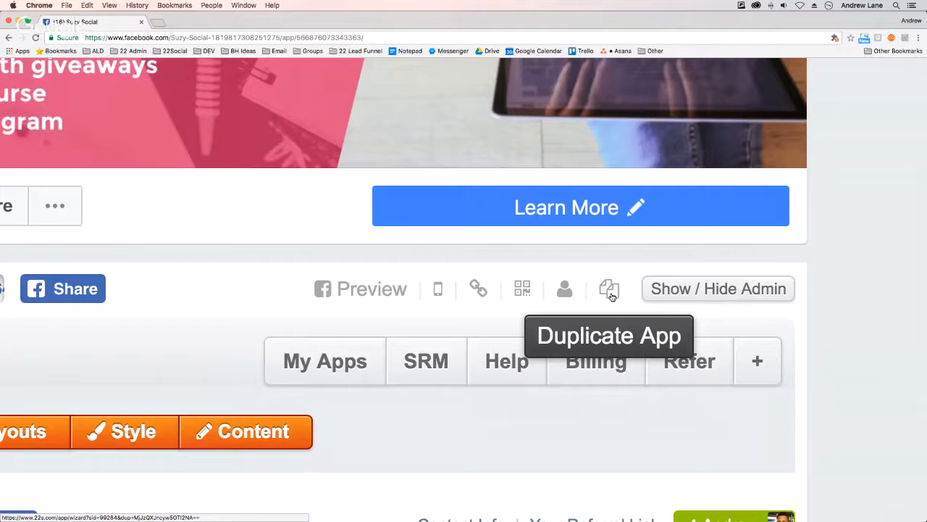
left_click(610, 296)
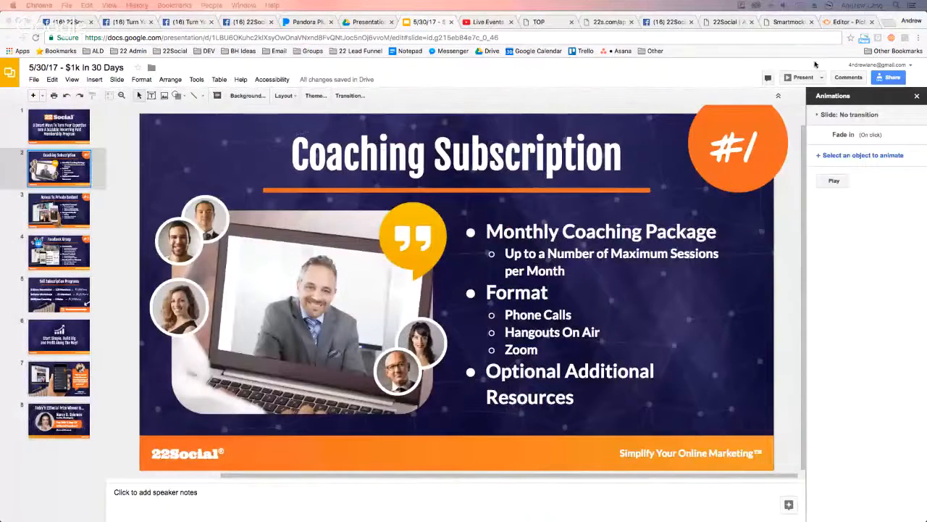
In Google Slides, present the deck from the Coaching Subscription slide and reveal the Monthly Coaching Package point
left_click(806, 78)
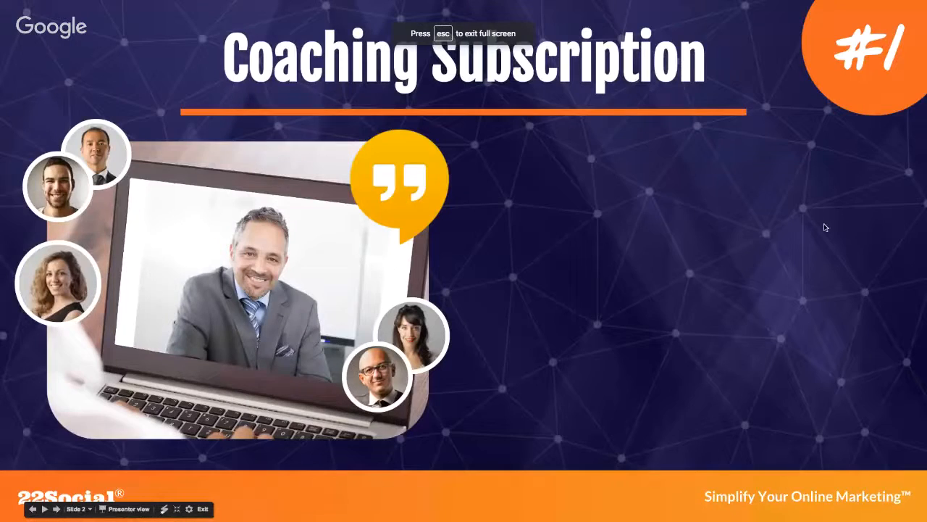
key("Left")
key("Right")
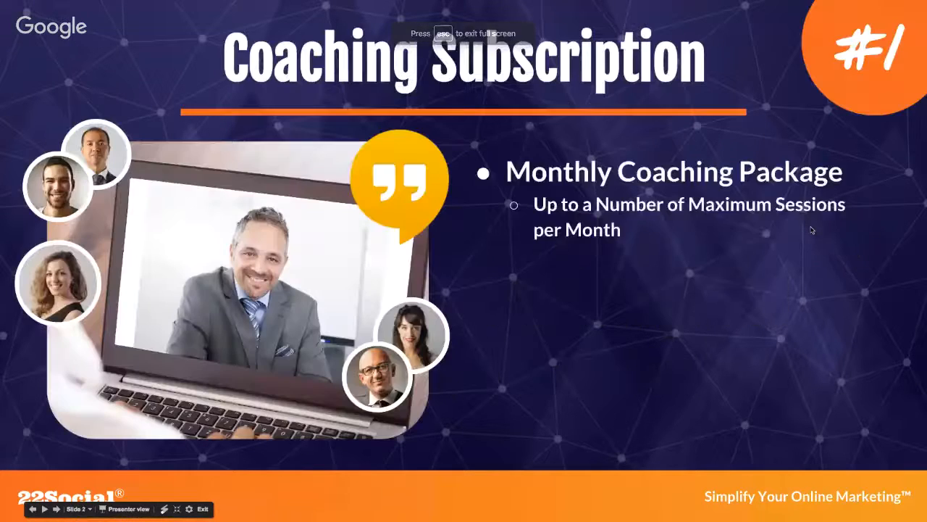
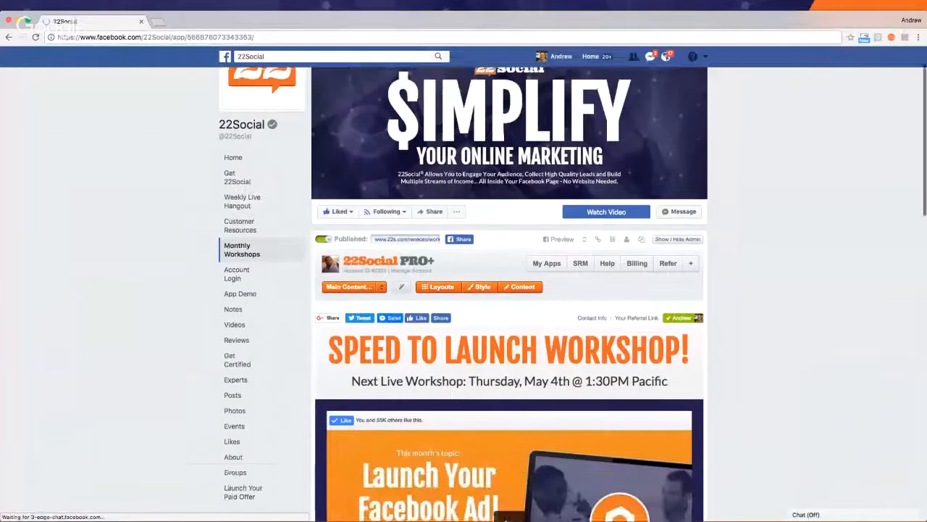
Switch 22Social's Monthly Workshops app to its App Gate view and highlight the trial price and cancellation terms on the sales page
scroll(529, 337, "down", 2)
scroll(817, 293, "up", 1)
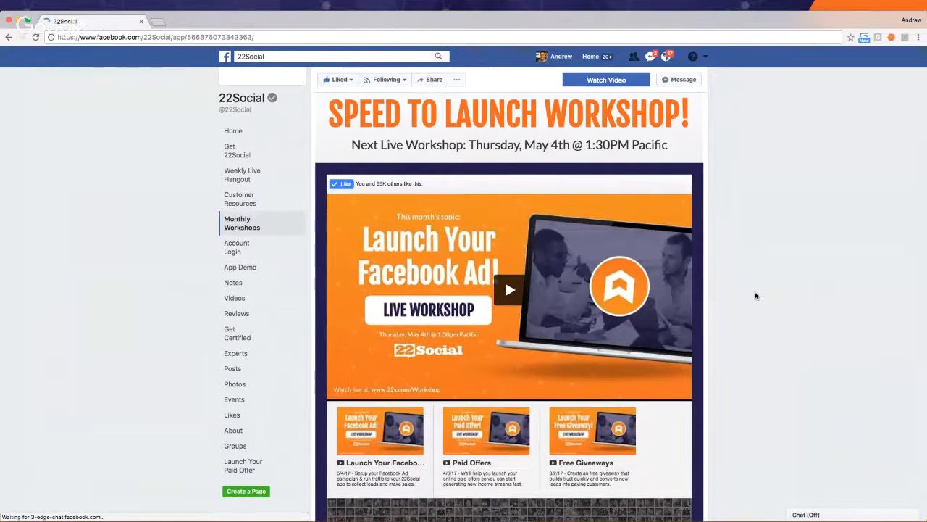
scroll(724, 286, "up", 1)
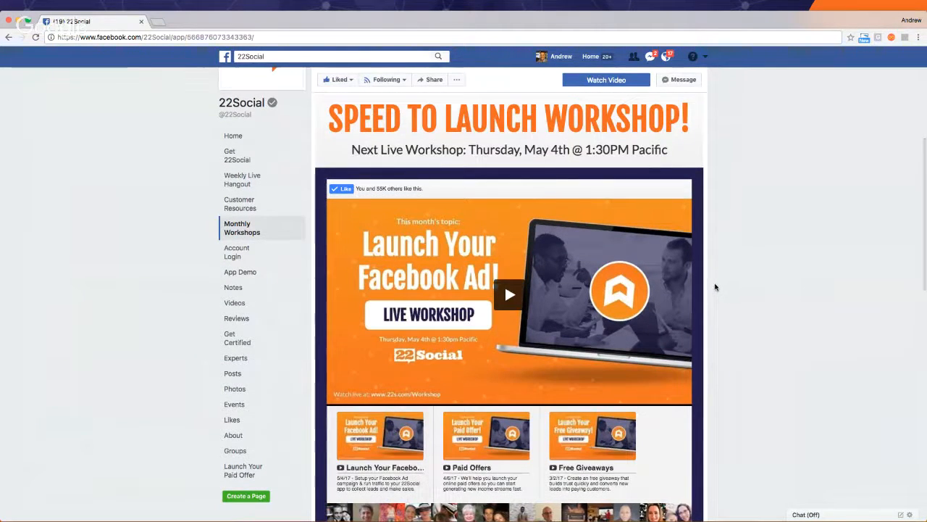
scroll(716, 287, "up", 3)
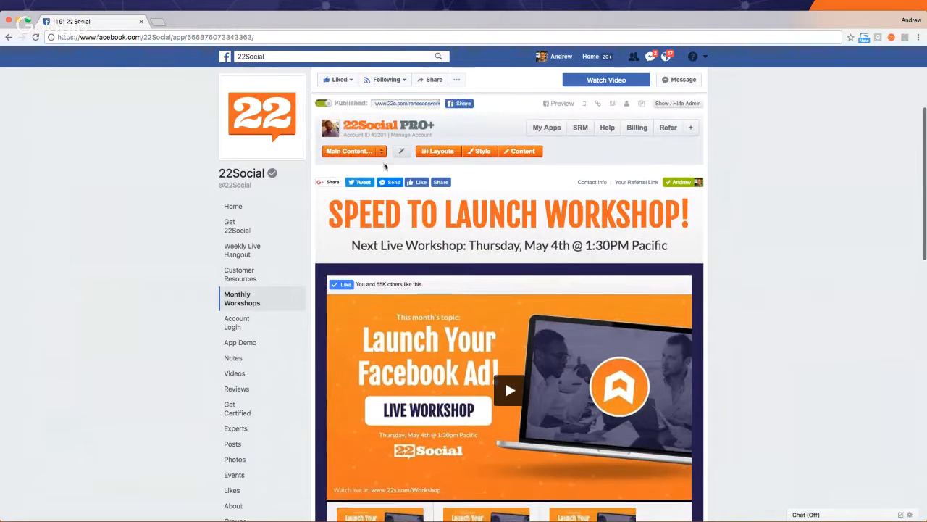
mouse_move(371, 153)
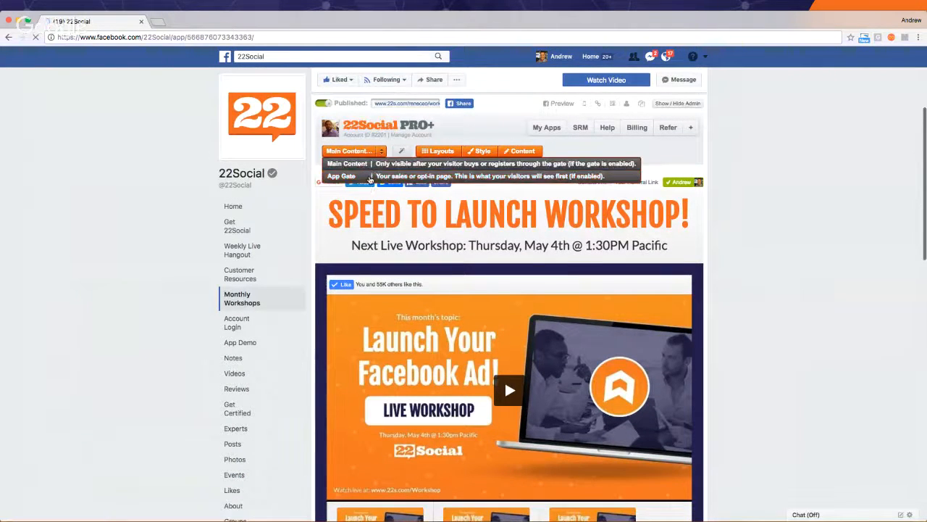
left_click(370, 176)
scroll(516, 283, "down", 4)
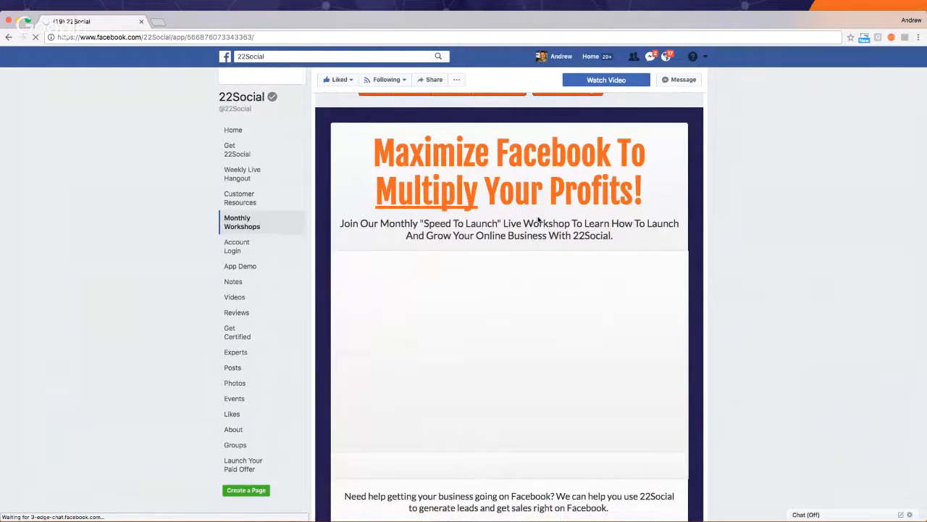
scroll(538, 219, "down", 5)
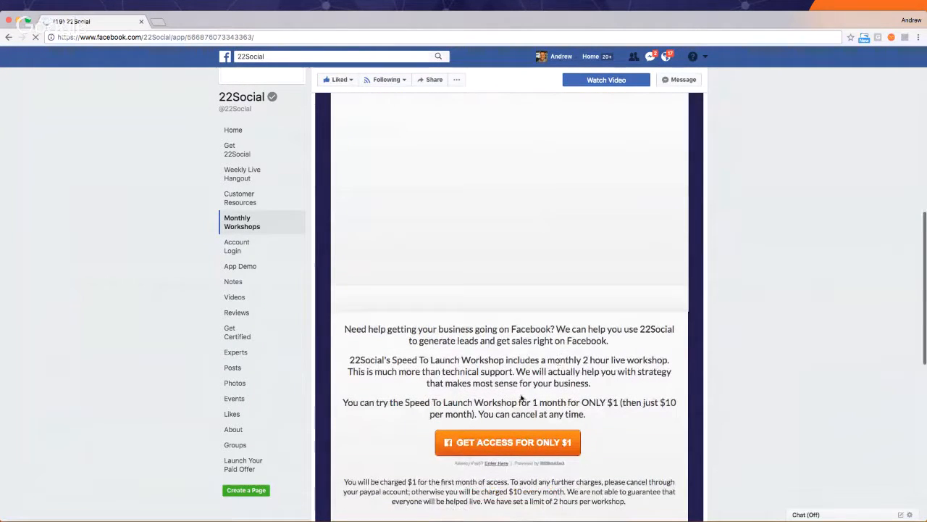
left_click_drag(588, 402, 621, 420)
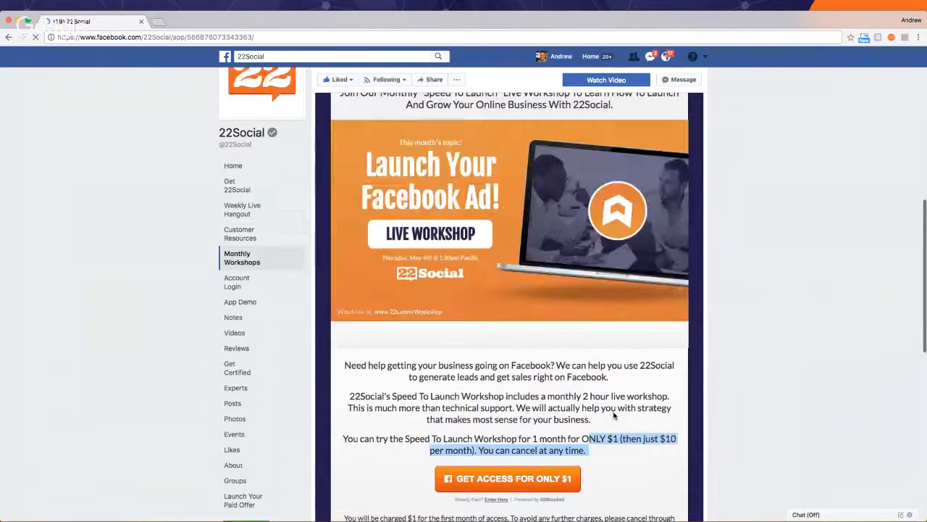
Open the workshop gate's access settings and highlight the product name and the subscription amount
scroll(628, 415, "up", 4)
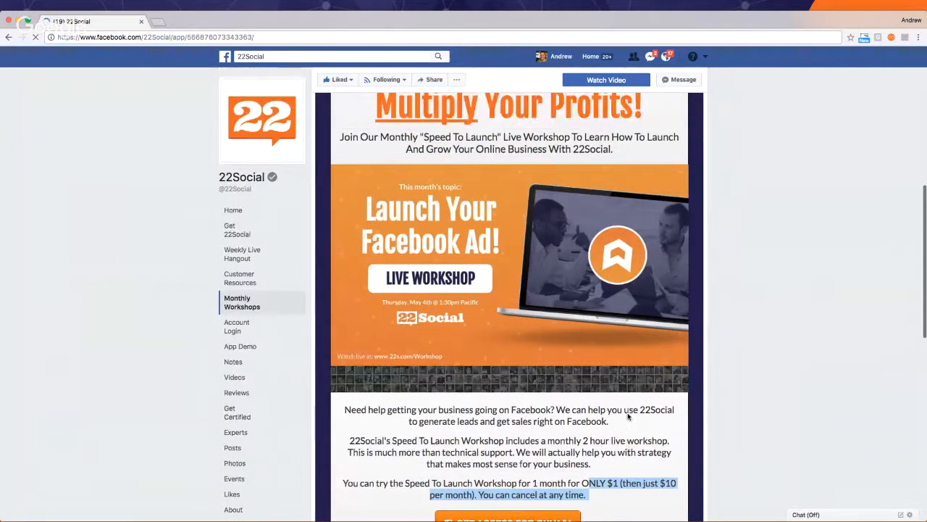
left_click(573, 104)
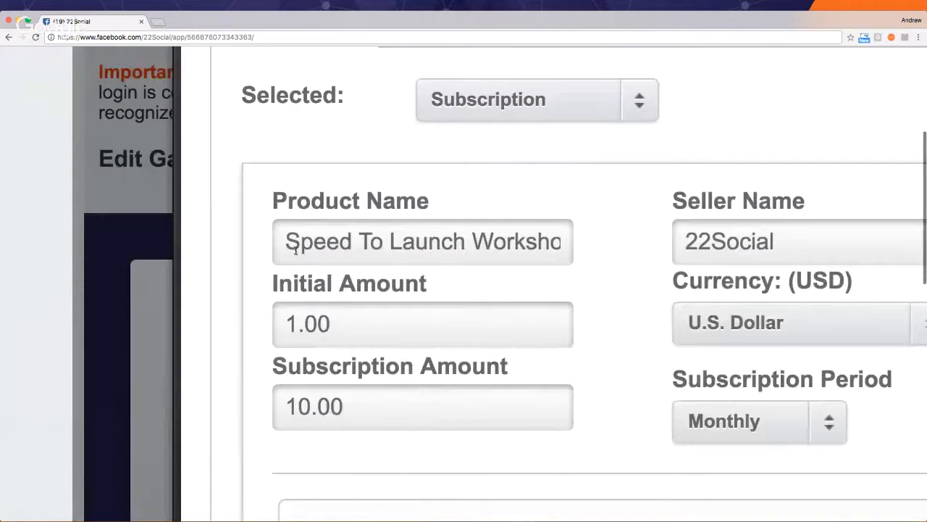
left_click_drag(297, 246, 575, 244)
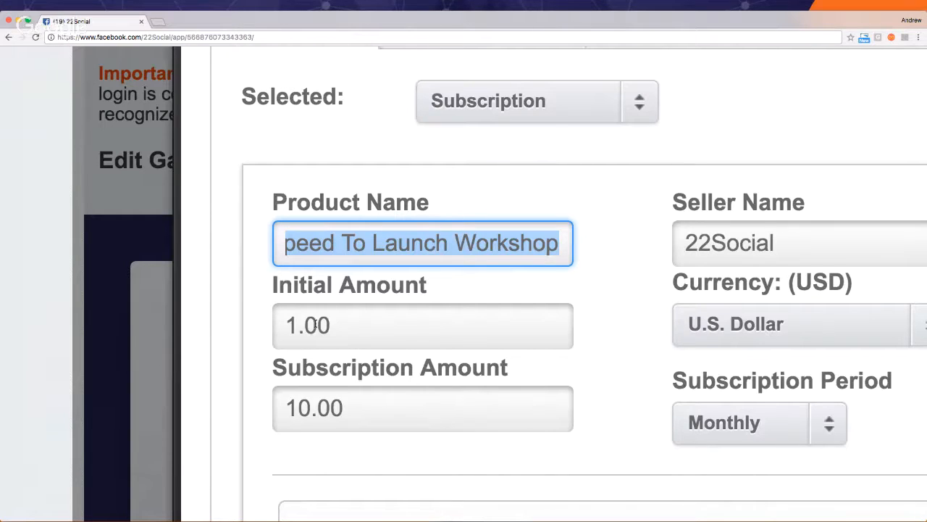
left_click_drag(404, 407, 289, 407)
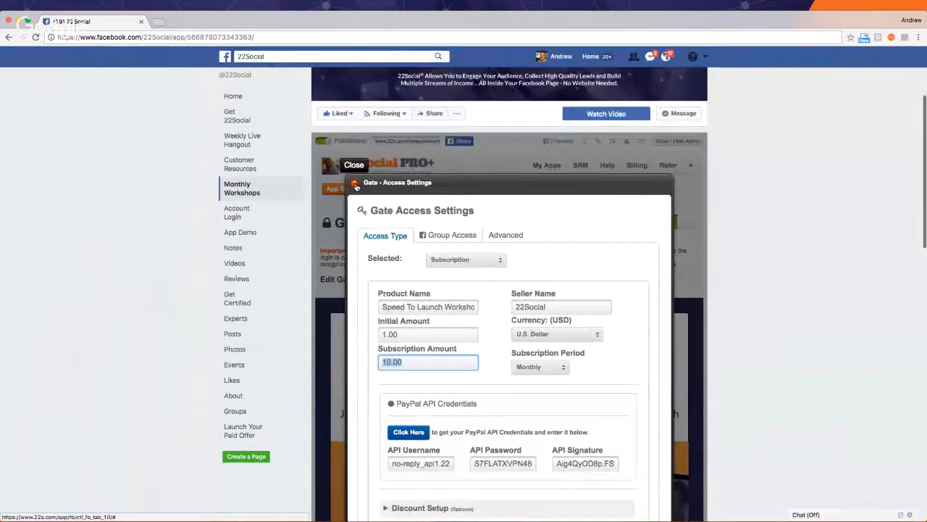
Close the access settings, switch back to the workshop's Main Content view, and highlight the next live workshop date
left_click(355, 184)
mouse_move(358, 207)
scroll(486, 330, "down", 3)
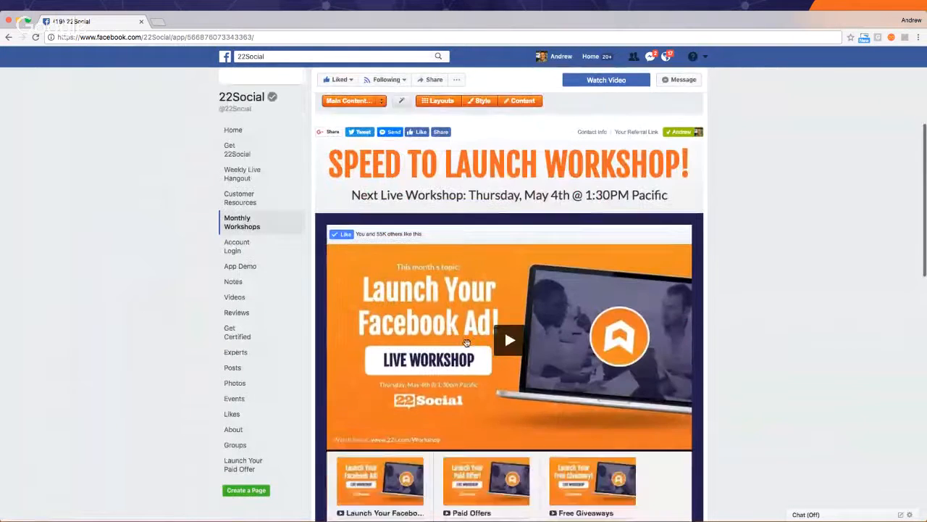
scroll(486, 329, "up", 1)
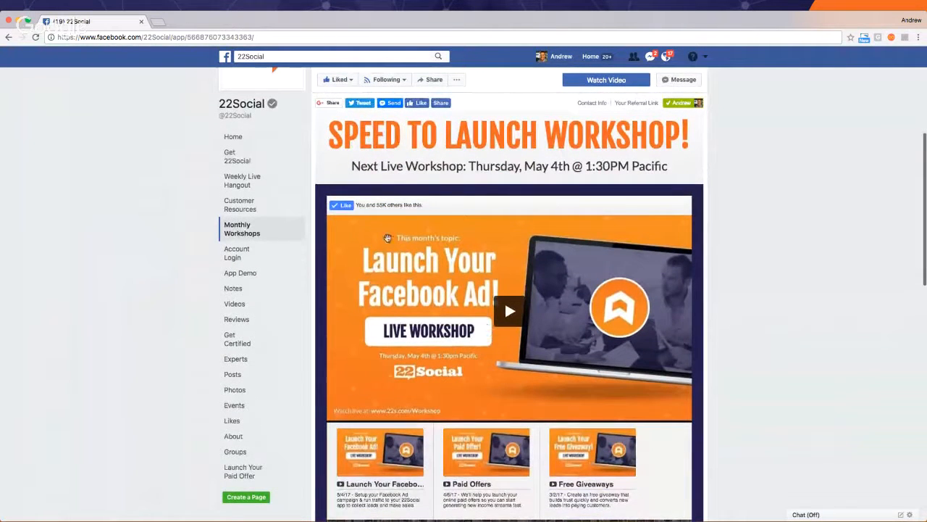
left_click_drag(468, 165, 647, 165)
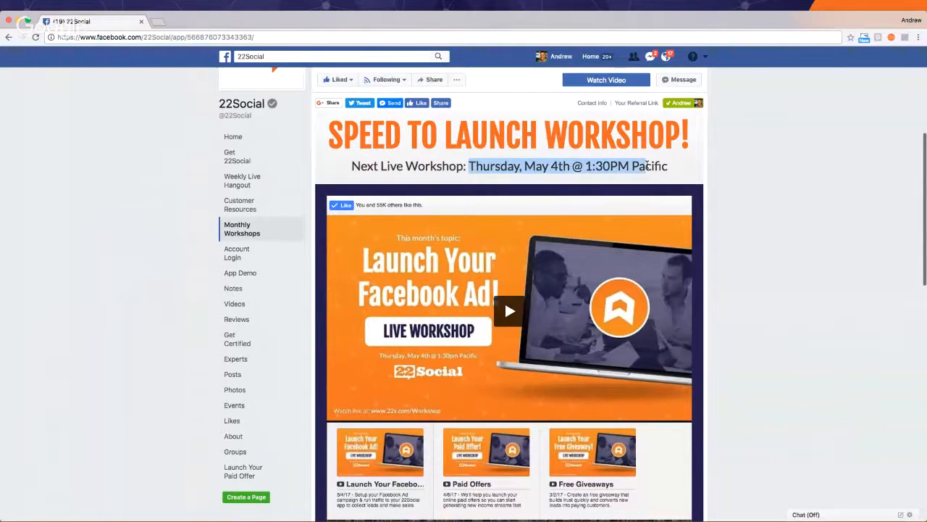
Edit the workshop header's subtitle so the next live workshop reads "Thursday, June 1st @ 1:30PM Pacific", and preview it
scroll(531, 165, "up", 1)
scroll(531, 165, "up", 1)
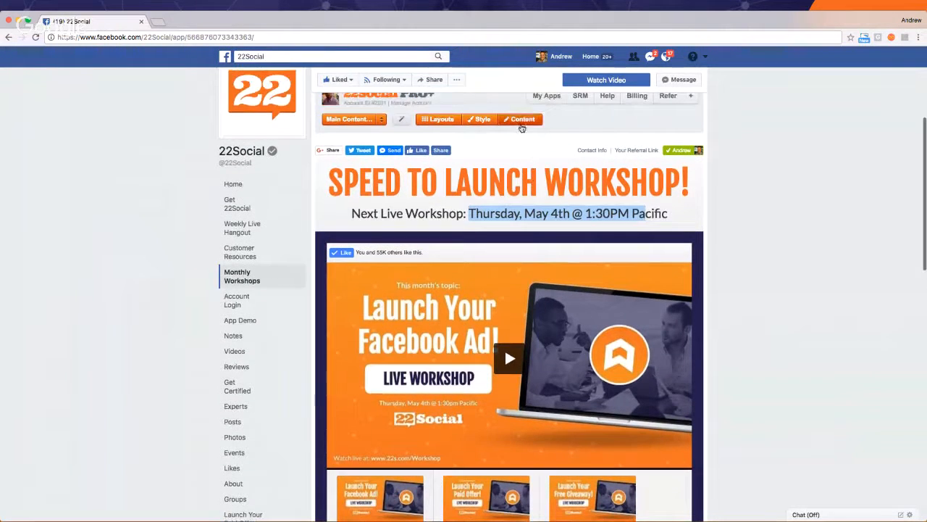
left_click(521, 120)
scroll(412, 340, "down", 3)
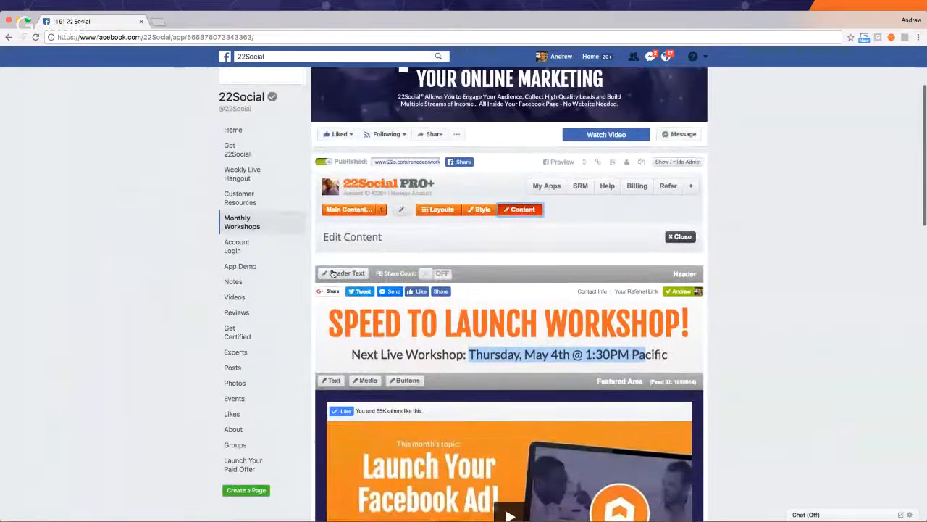
left_click(338, 276)
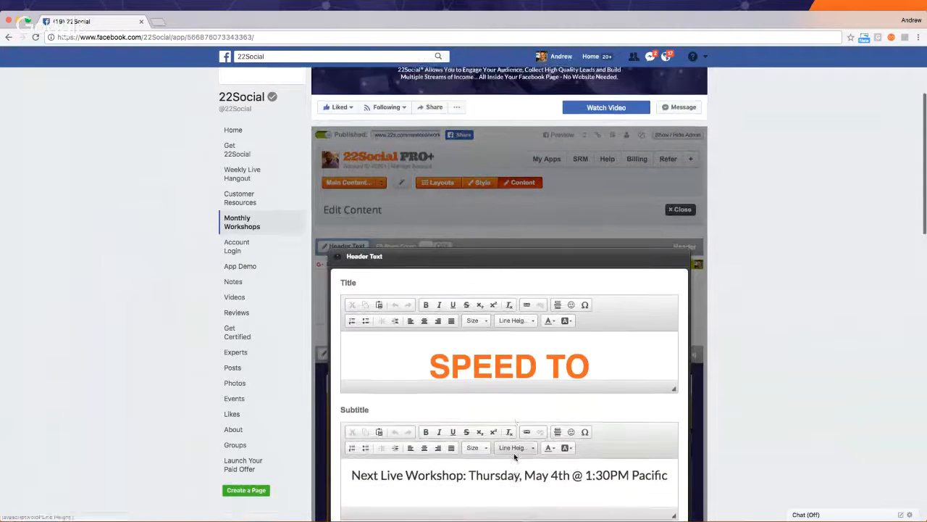
scroll(572, 427, "down", 2)
double_click(535, 453)
type("June ")
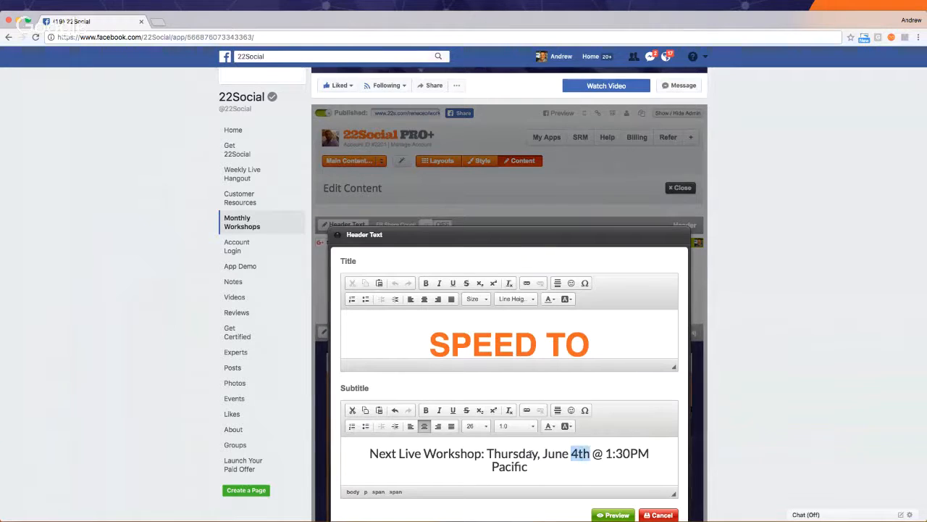
type("1st")
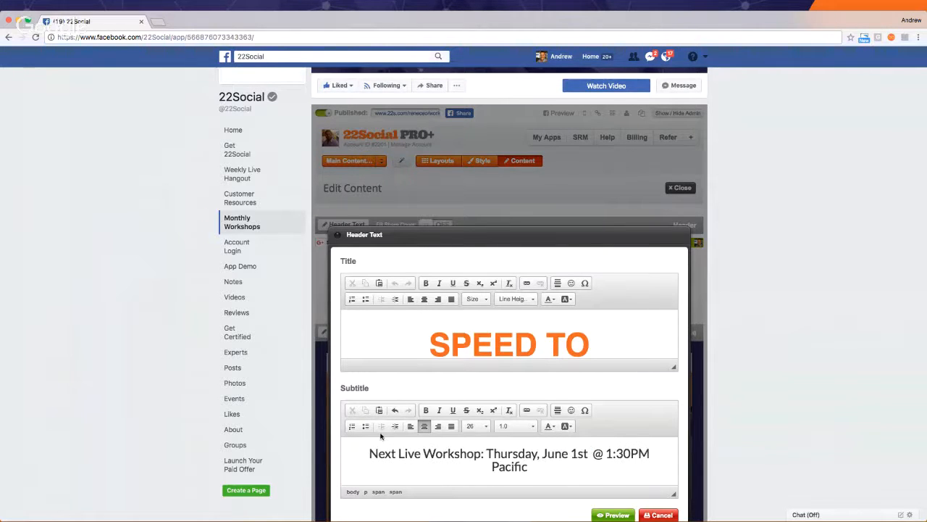
scroll(412, 428, "down", 2)
key("BackSpace")
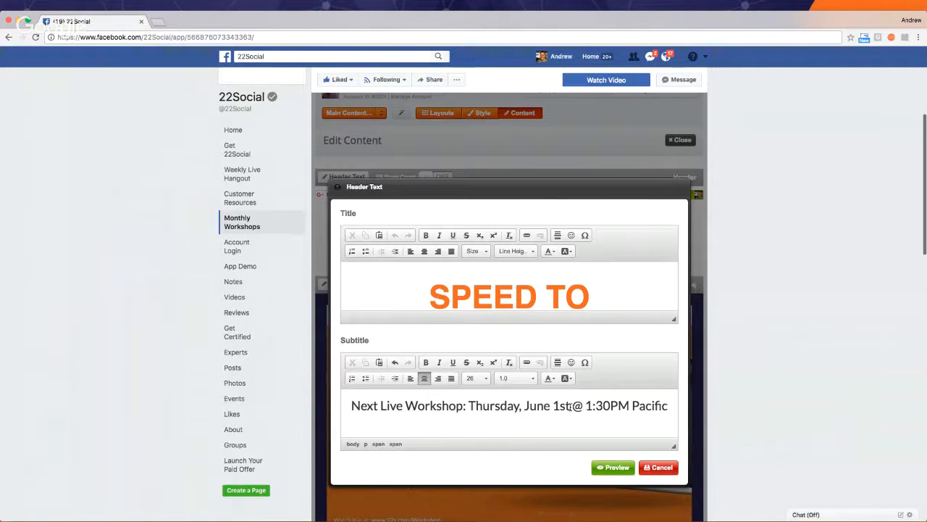
left_click(612, 467)
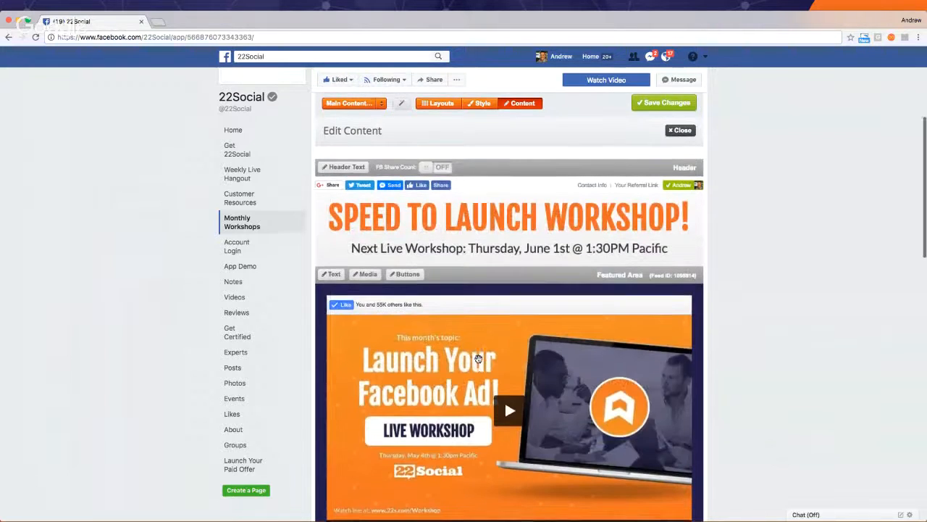
Save the changes to the workshop page and close the content editor
scroll(478, 358, "up", 3)
left_click(658, 132)
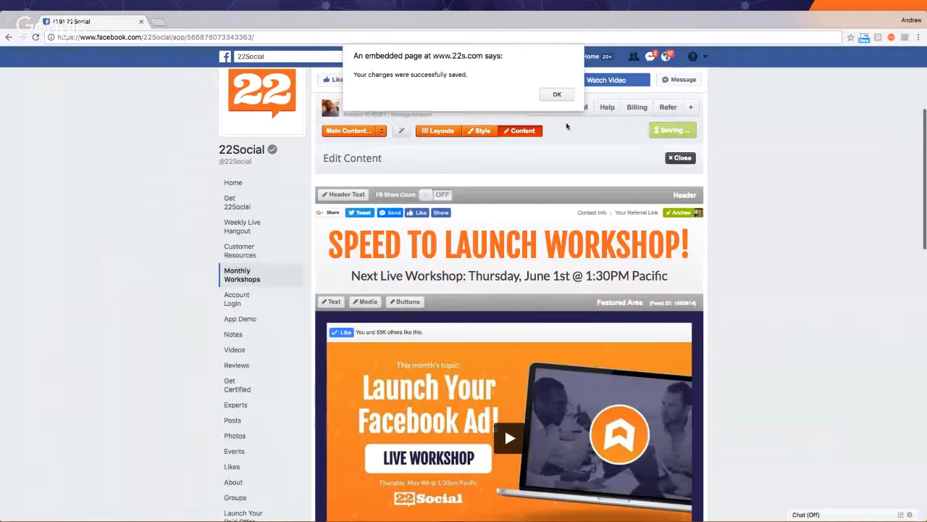
left_click(554, 94)
left_click(683, 159)
scroll(507, 326, "down", 1)
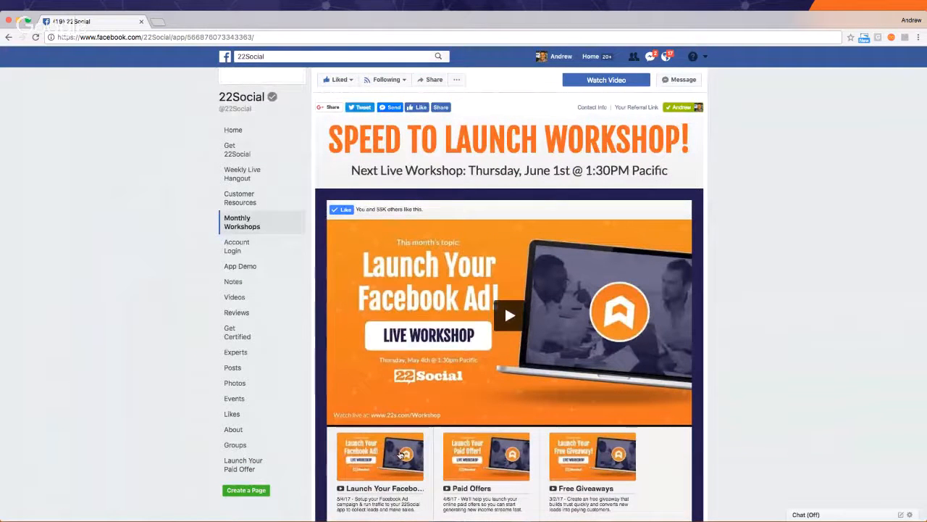
Examine the member page's workshop replay gallery, the resource buttons and the comments area below it
left_click(515, 464)
left_click(564, 464)
left_click(396, 468)
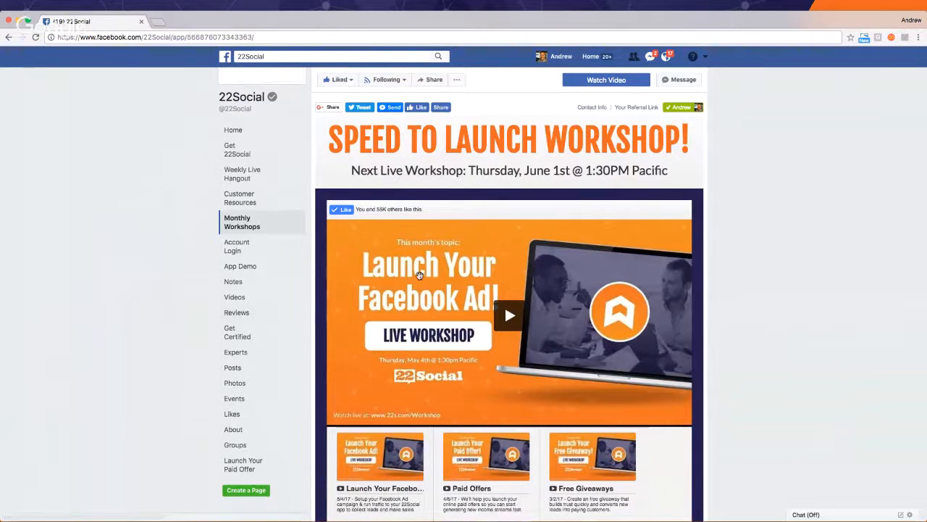
scroll(419, 274, "up", 1)
scroll(507, 305, "down", 3)
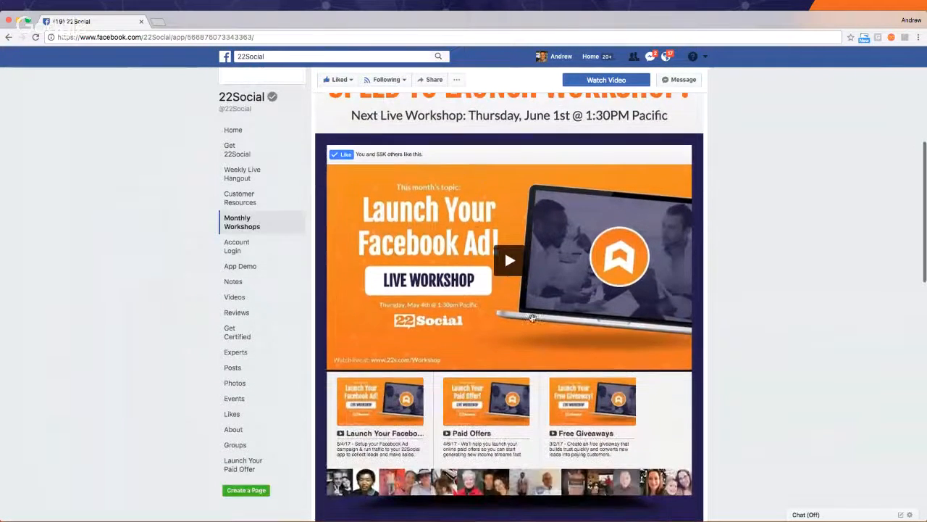
scroll(500, 301, "down", 5)
scroll(491, 305, "down", 8)
scroll(467, 393, "up", 10)
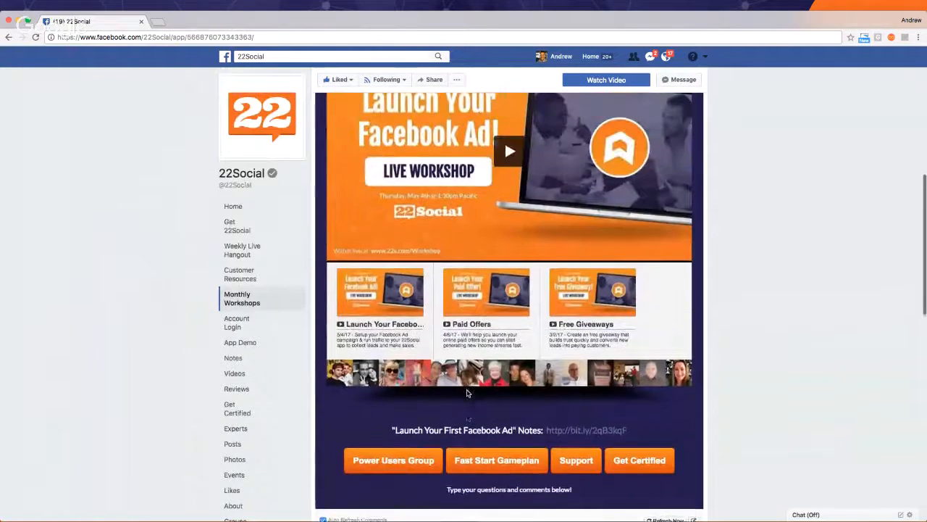
scroll(467, 392, "up", 7)
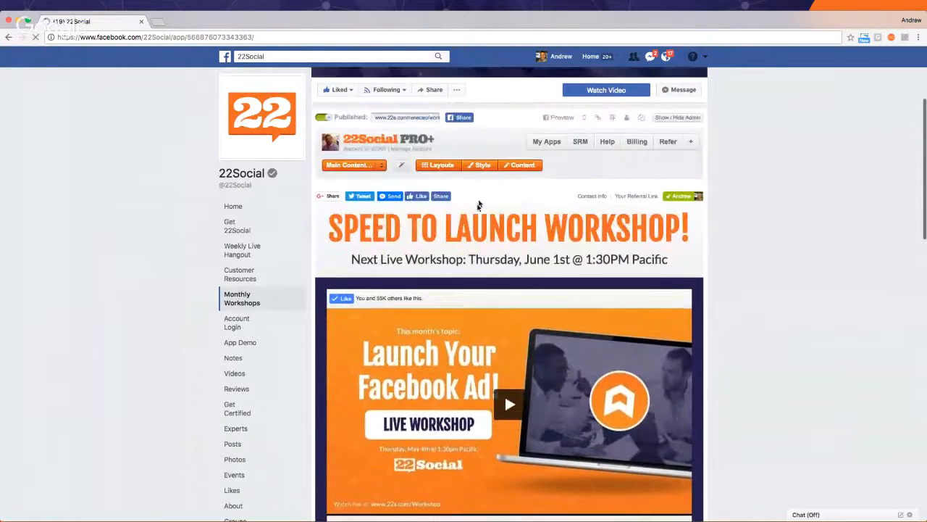
Reopen the content editor and show the Media 2 settings of the workshop page's featured area
left_click(519, 164)
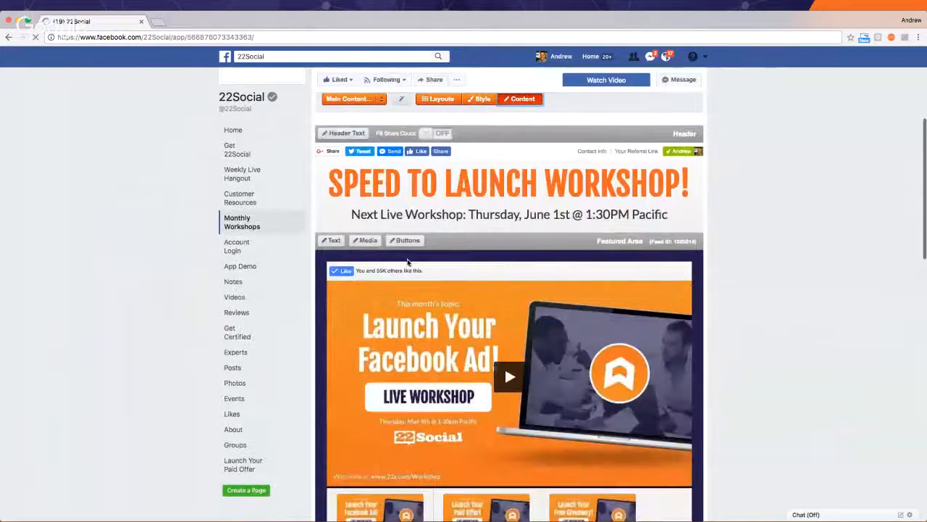
scroll(558, 188, "up", 3)
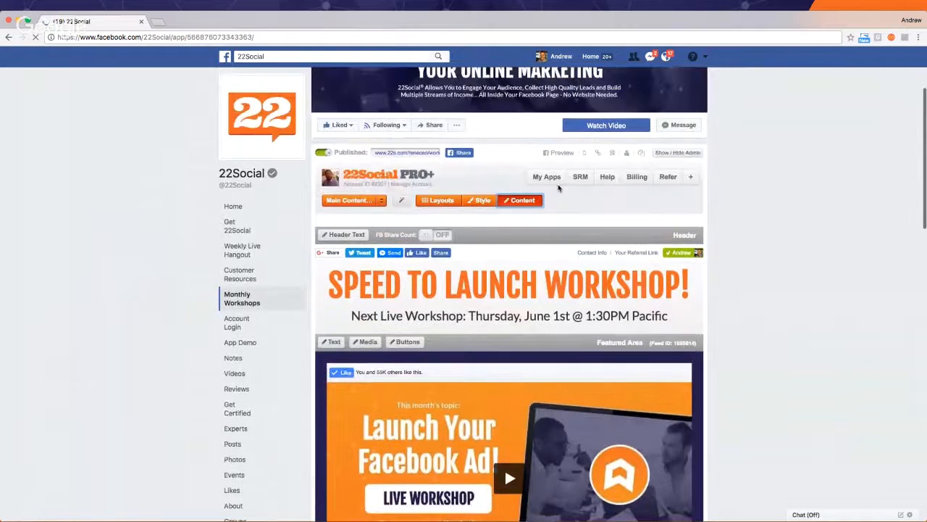
scroll(558, 188, "up", 2)
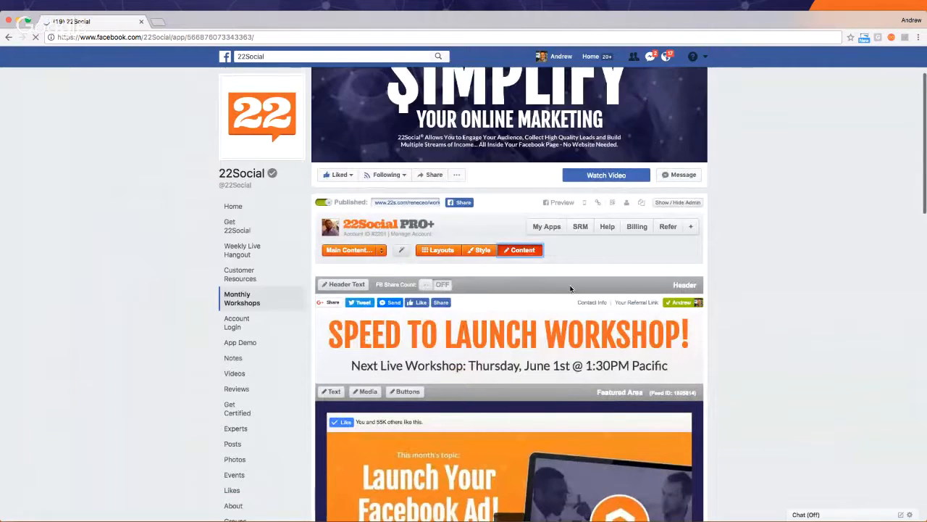
scroll(570, 288, "down", 5)
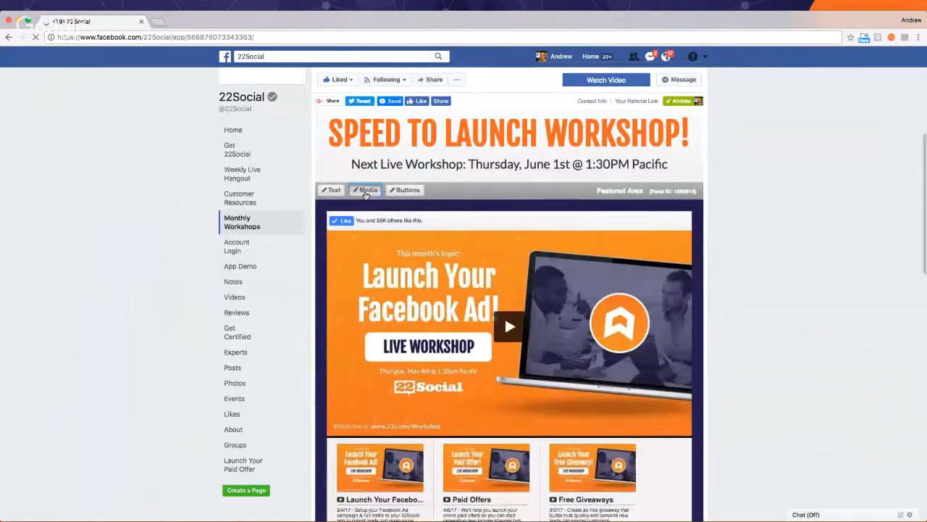
left_click(366, 190)
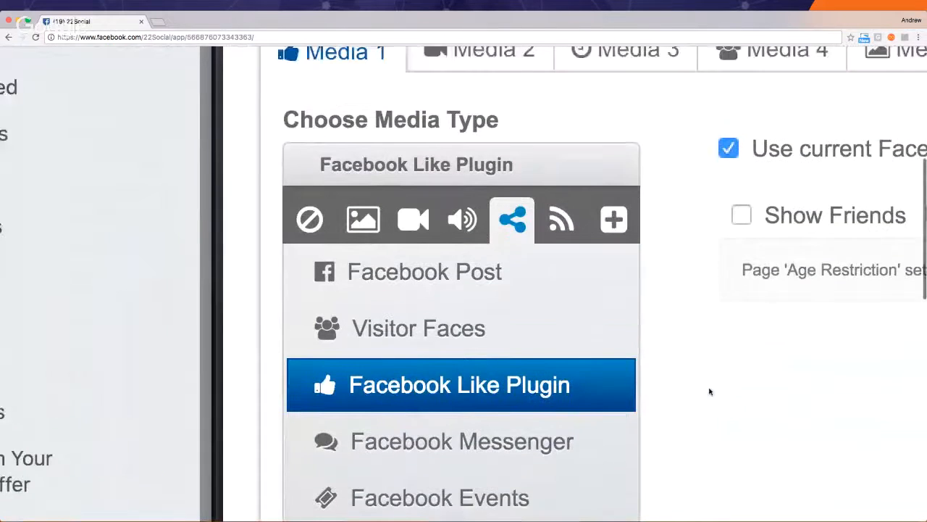
scroll(681, 380, "up", 2)
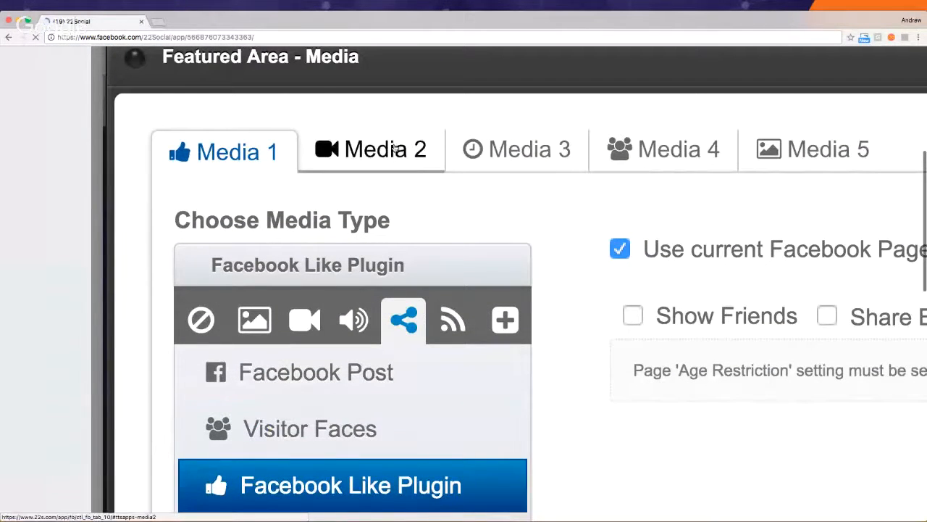
left_click(339, 149)
Highlight the Video Gallery's full list of video IDs, and mark the first ID on its own
scroll(352, 304, "right", 5)
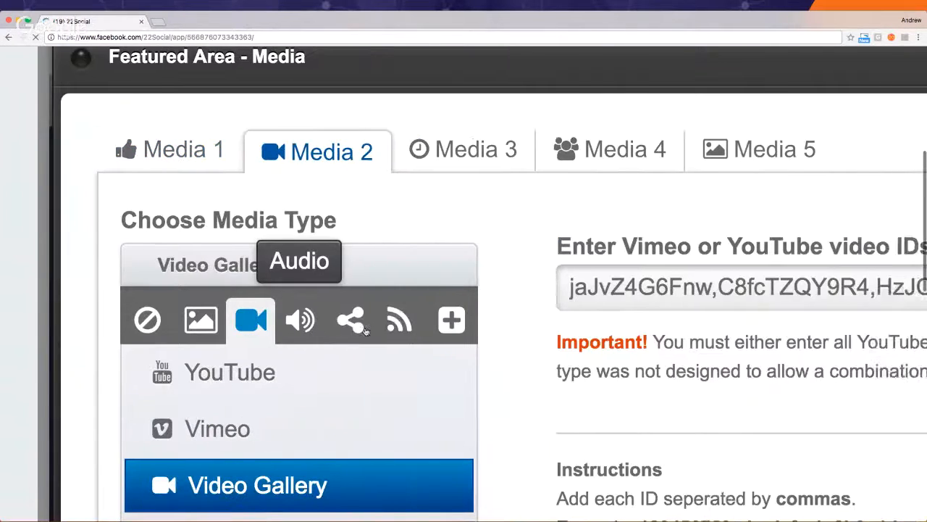
left_click(416, 287)
left_click_drag(316, 287, 704, 283)
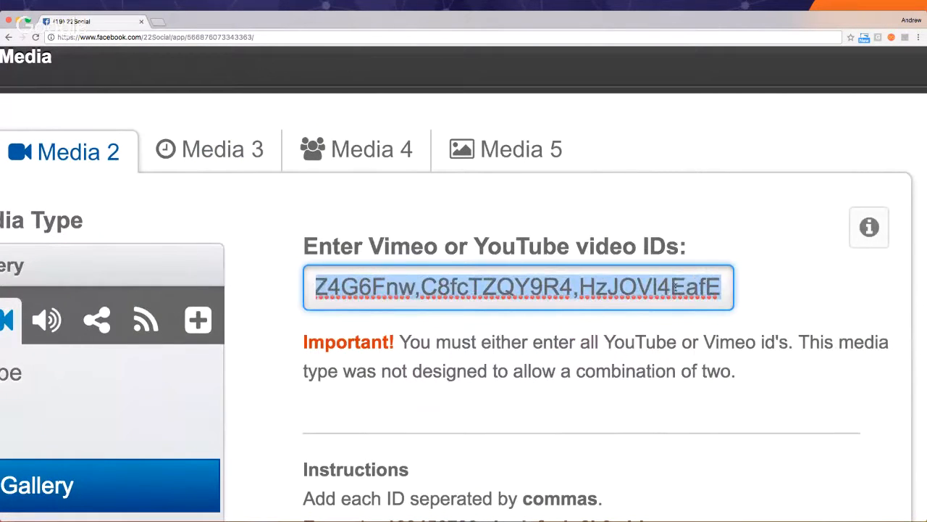
left_click(674, 287)
left_click_drag(422, 285, 264, 291)
scroll(263, 303, "left", 1)
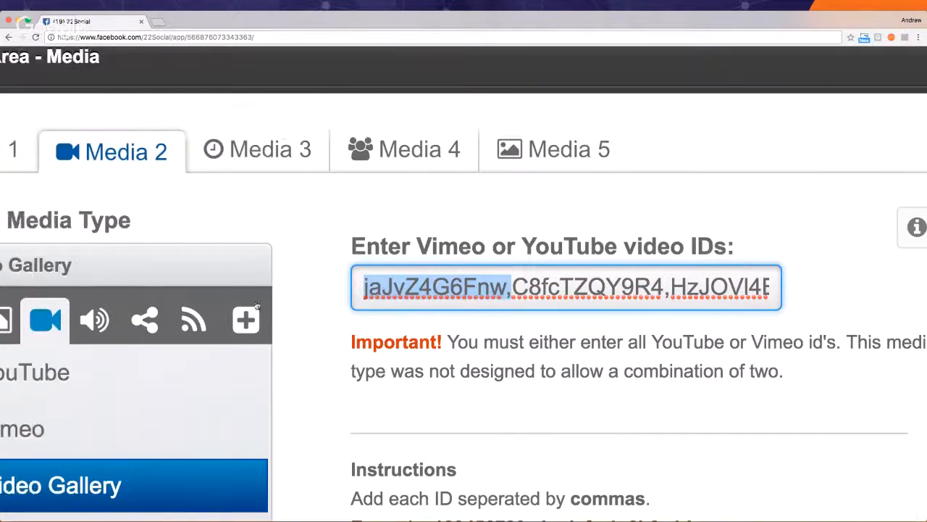
scroll(256, 306, "left", 2)
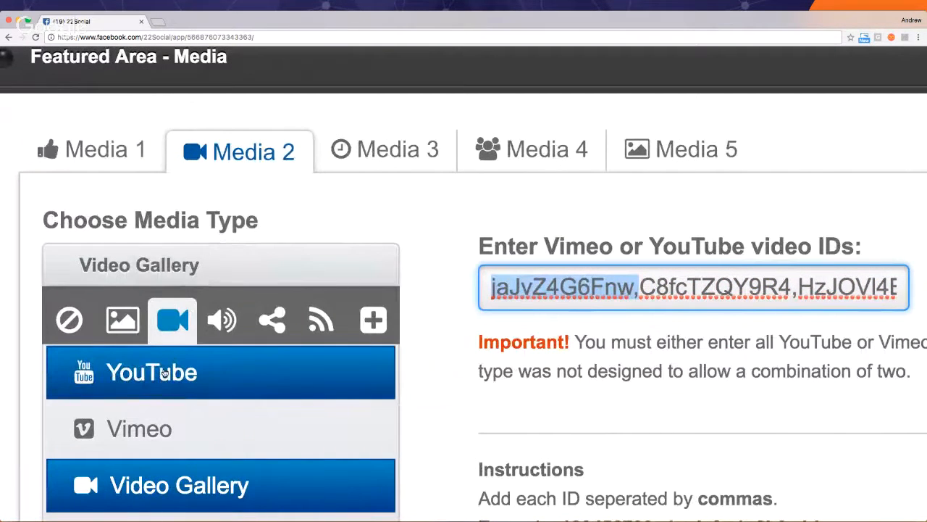
left_click(164, 373)
triple_click(614, 289)
type("https://youtu.be/Nt_2IKUSz2w")
key("super+0")
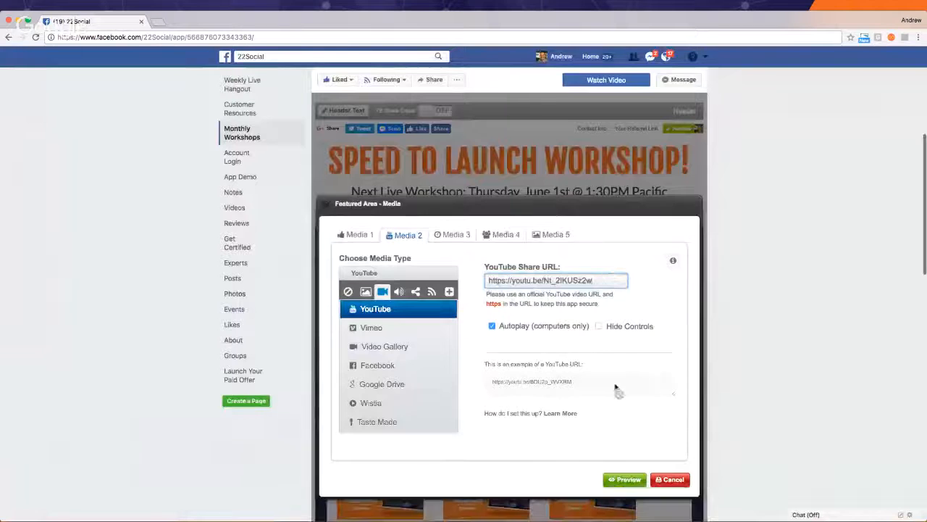
left_click(627, 481)
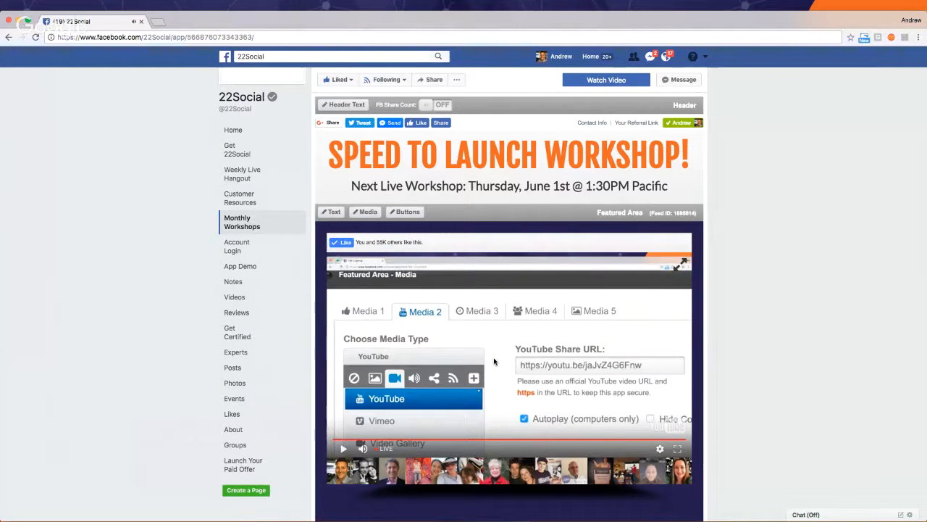
Reopen the featured area's Media 2 settings and copy the video ID from the end of the YouTube share URL
scroll(507, 304, "up", 2)
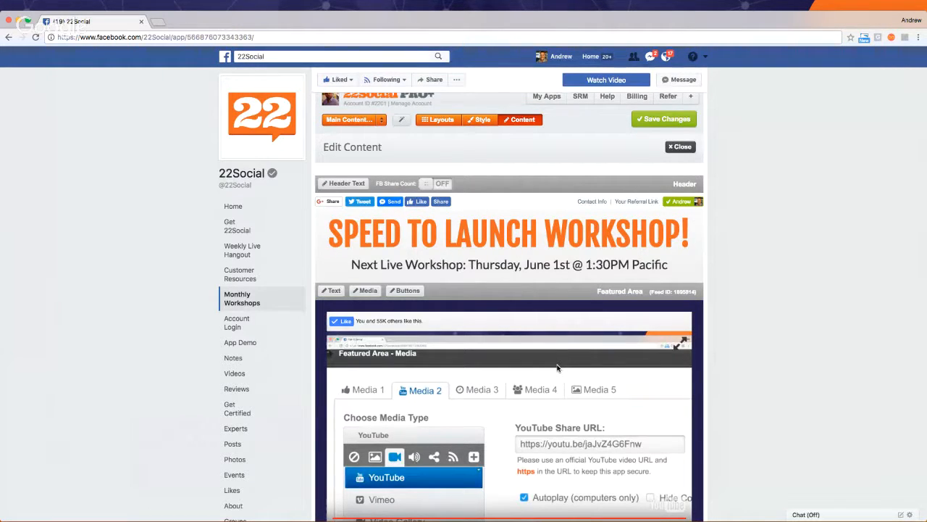
left_click(368, 290)
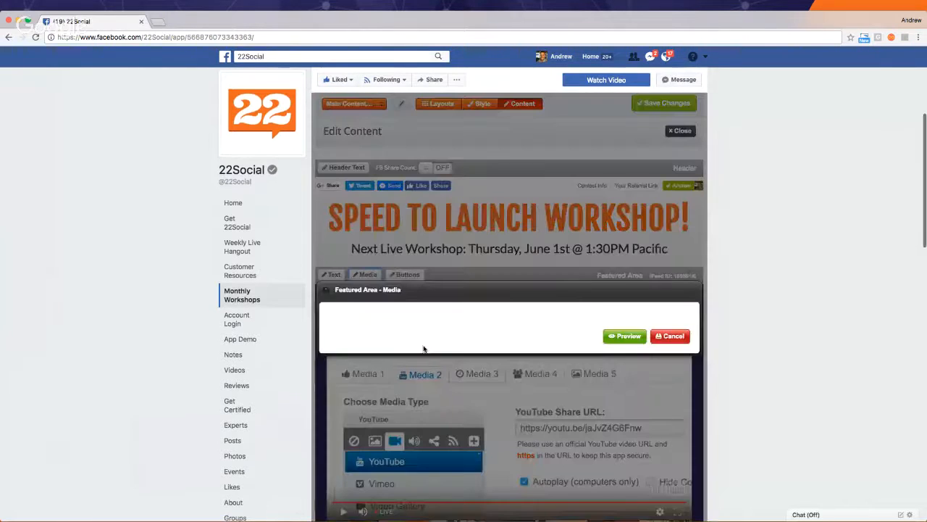
left_click(399, 261)
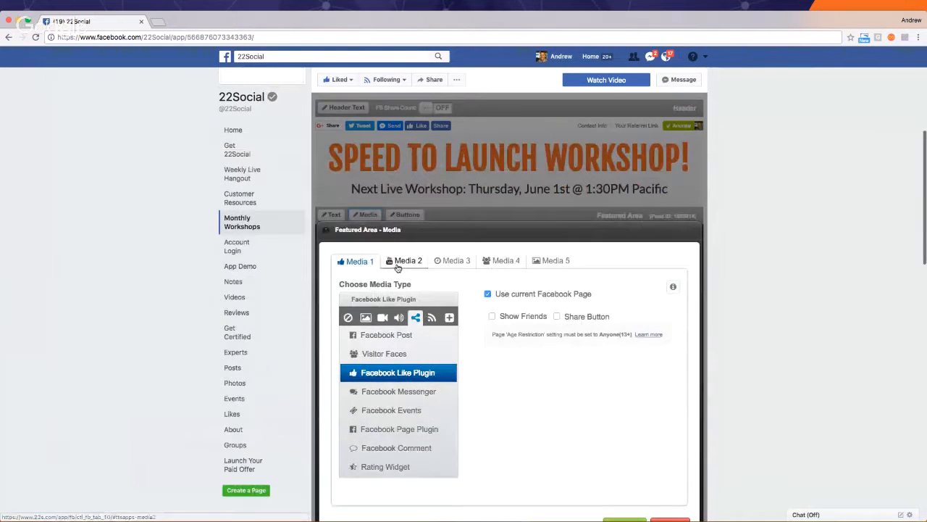
left_click_drag(544, 306, 609, 307)
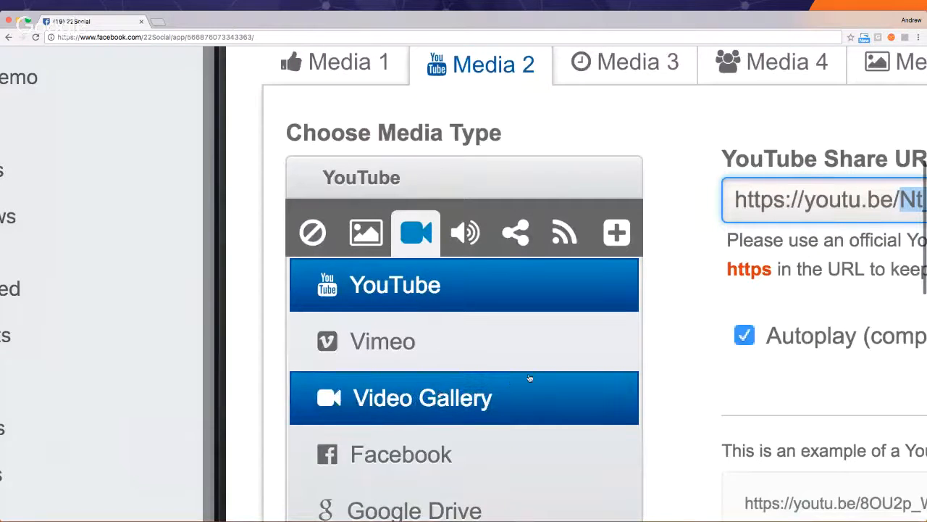
Switch Media 2 back to Video Gallery, add "Nt_2IKUSz2w," before the existing IDs, then preview the gallery and play the new video
scroll(563, 356, "right", 5)
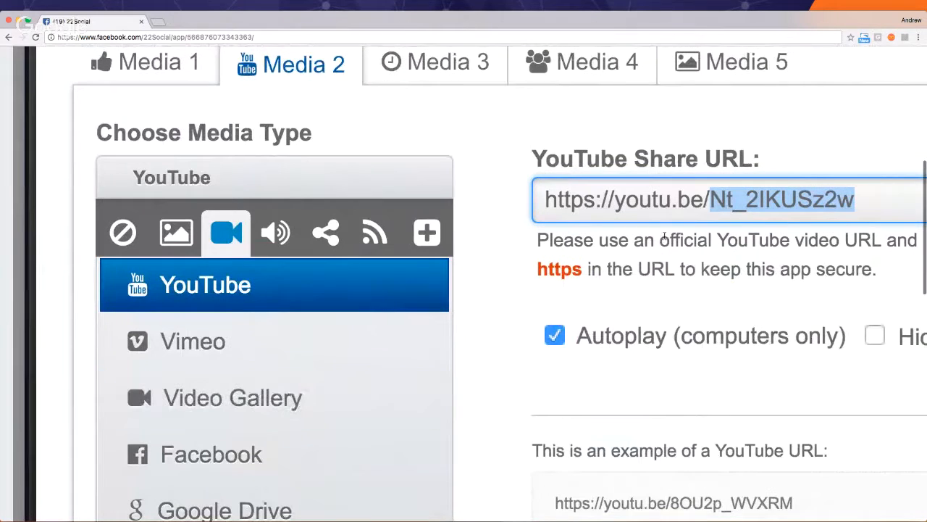
left_click(313, 400)
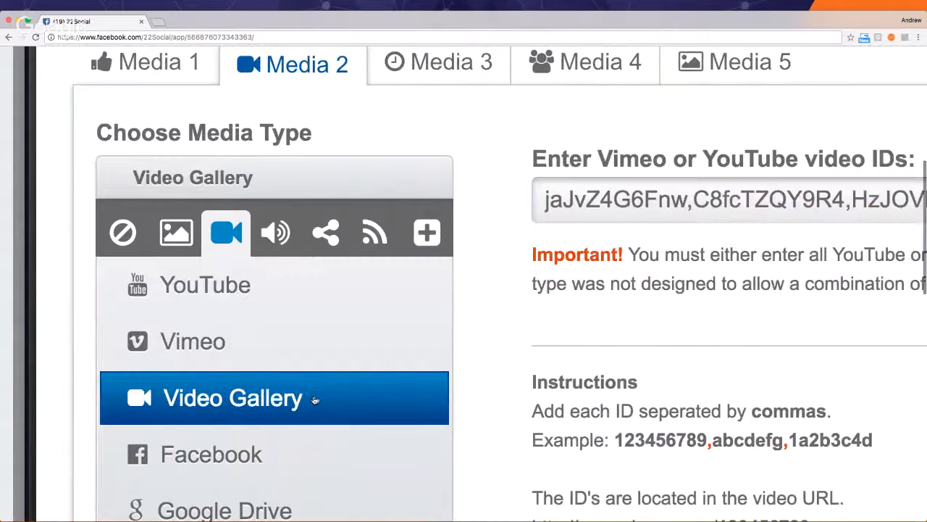
left_click(540, 201)
type("Nt_2IKUSz2w")
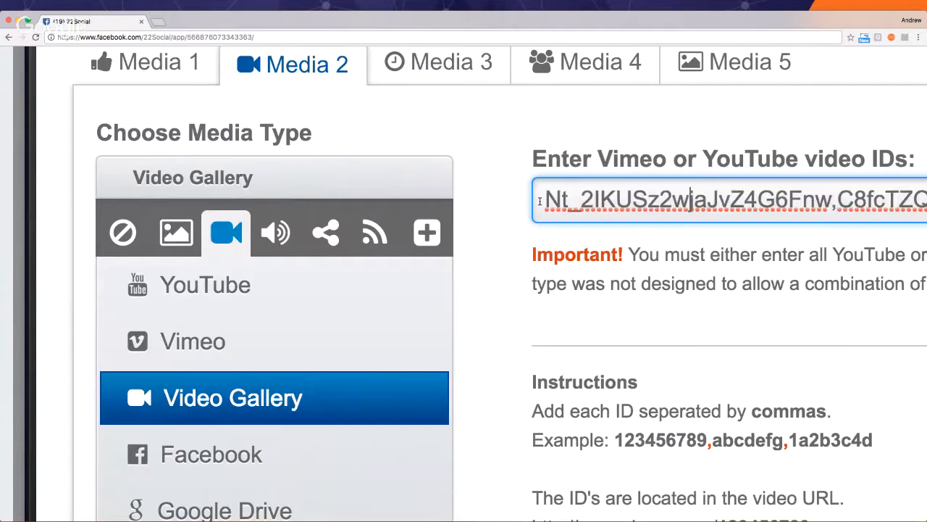
type(",")
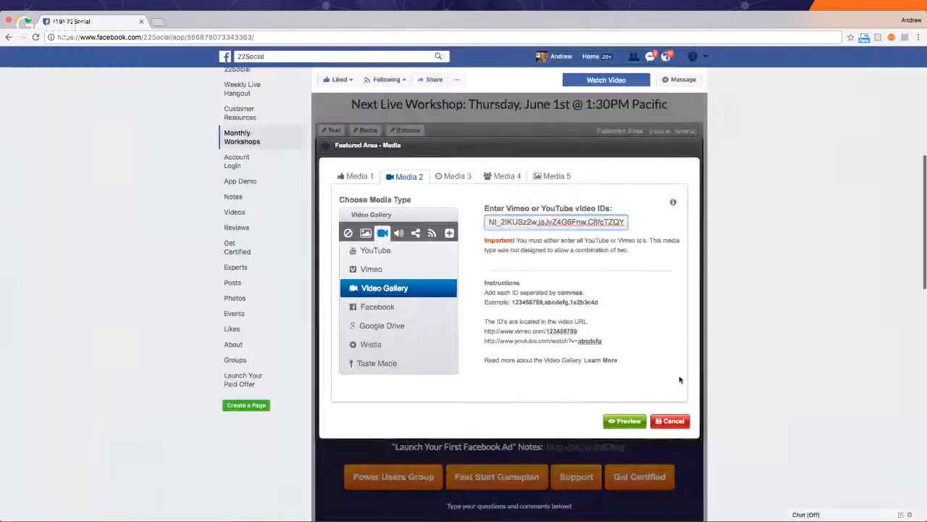
left_click(623, 420)
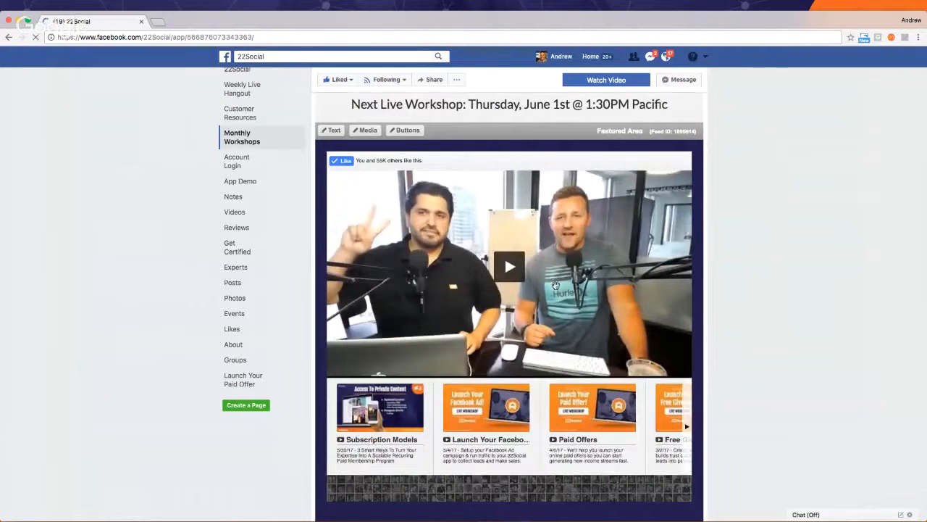
left_click(510, 267)
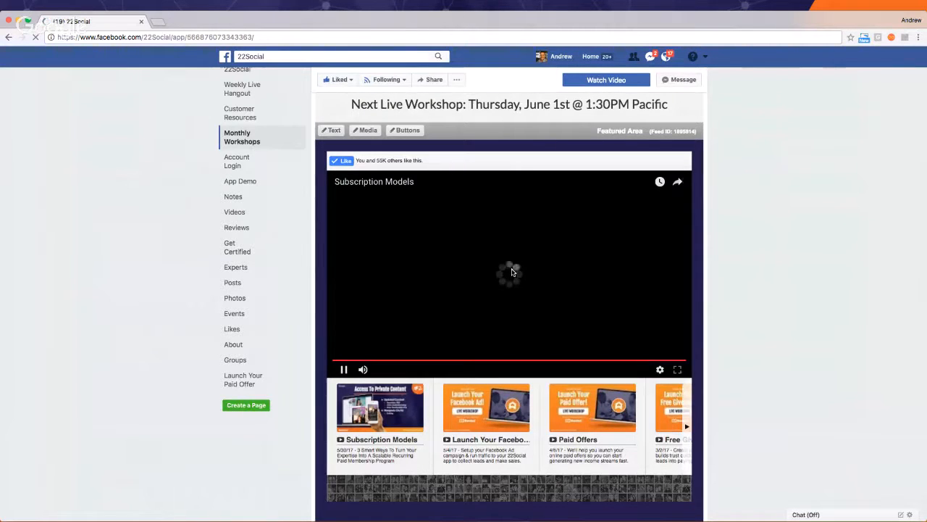
Pause the Subscription Models video and load other workshop replays from the gallery thumbnails
left_click(435, 334)
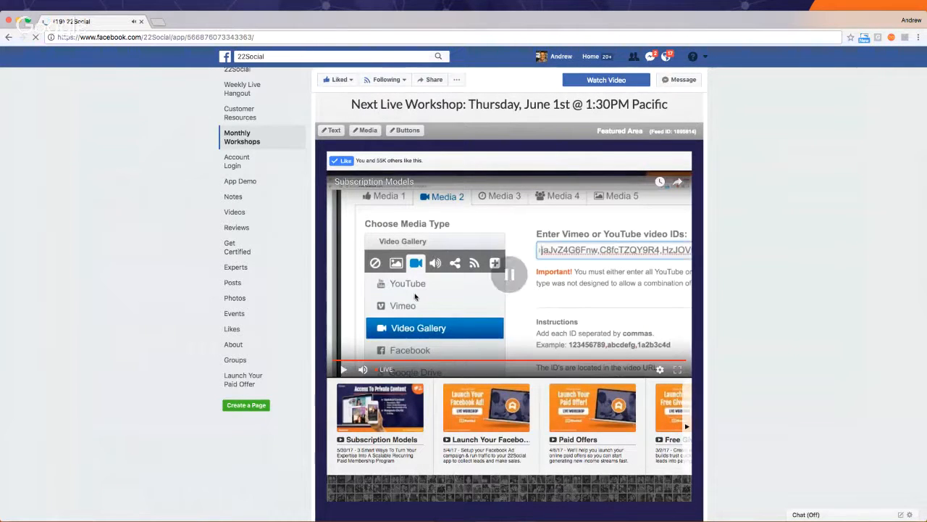
left_click(471, 412)
left_click(612, 410)
left_click(623, 411)
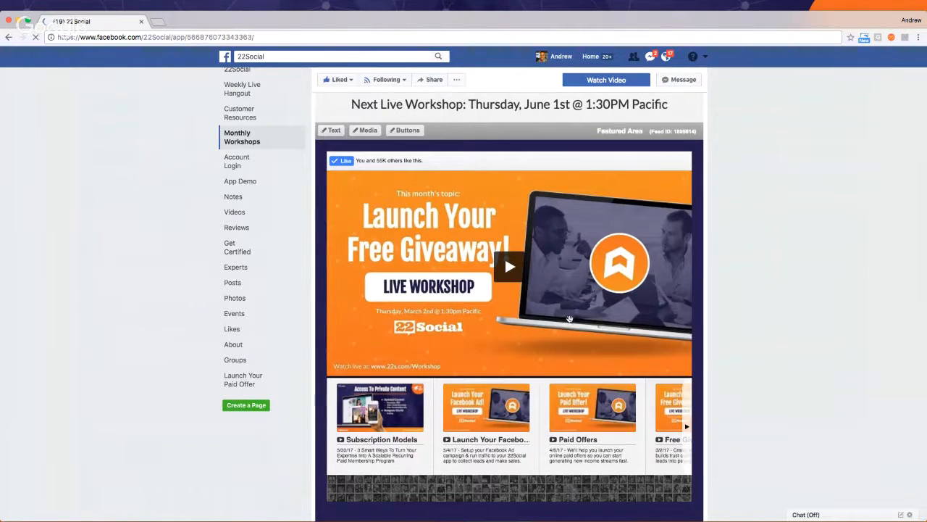
Look over the Speed to Launch Workshop page, from its header and workshop date to the featured video and replay gallery
scroll(555, 325, "down", 1)
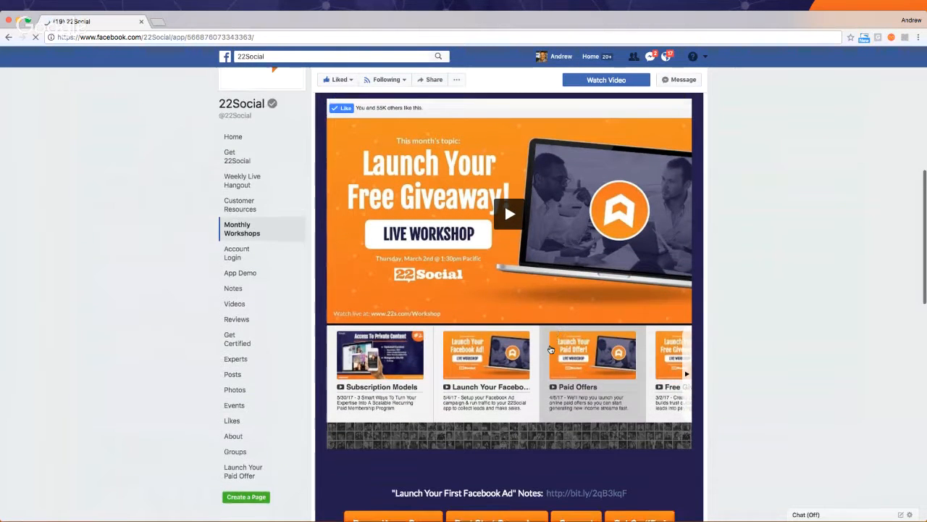
scroll(554, 324, "up", 1)
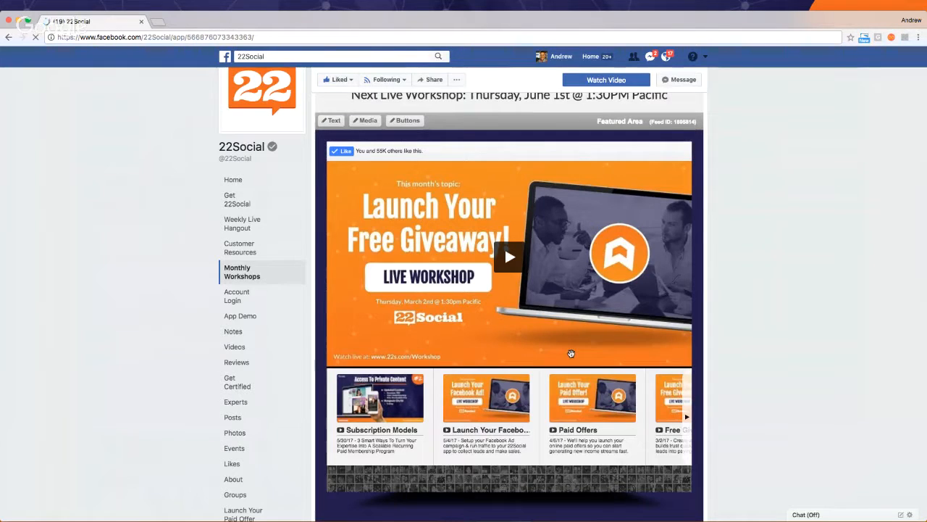
scroll(539, 429, "up", 1)
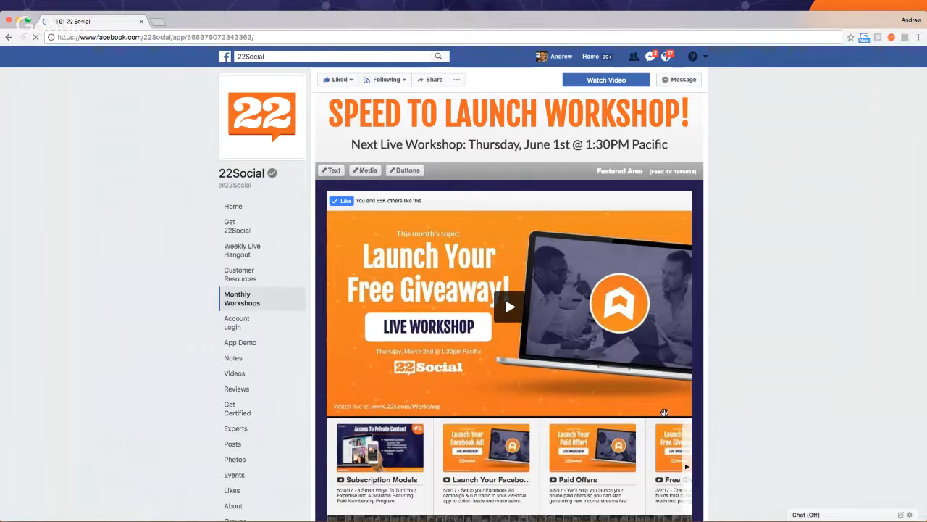
scroll(662, 417, "down", 1)
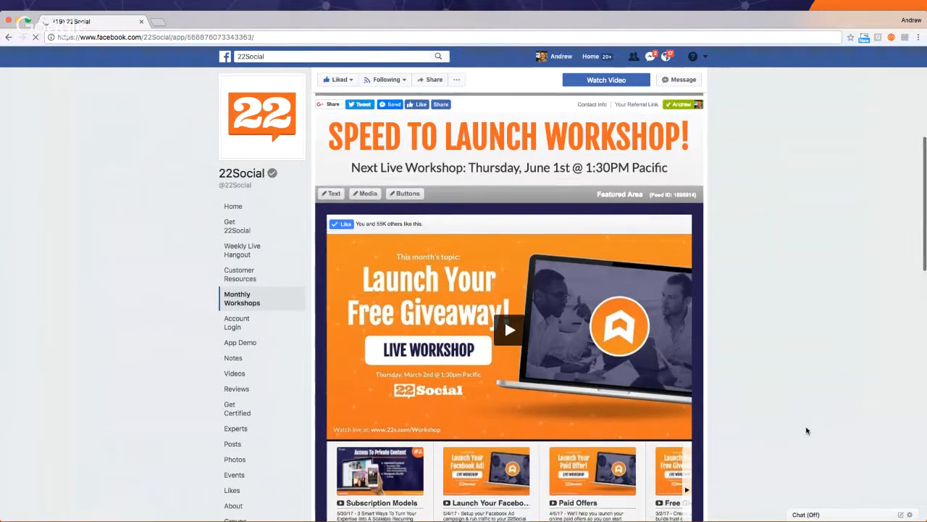
scroll(797, 429, "up", 2)
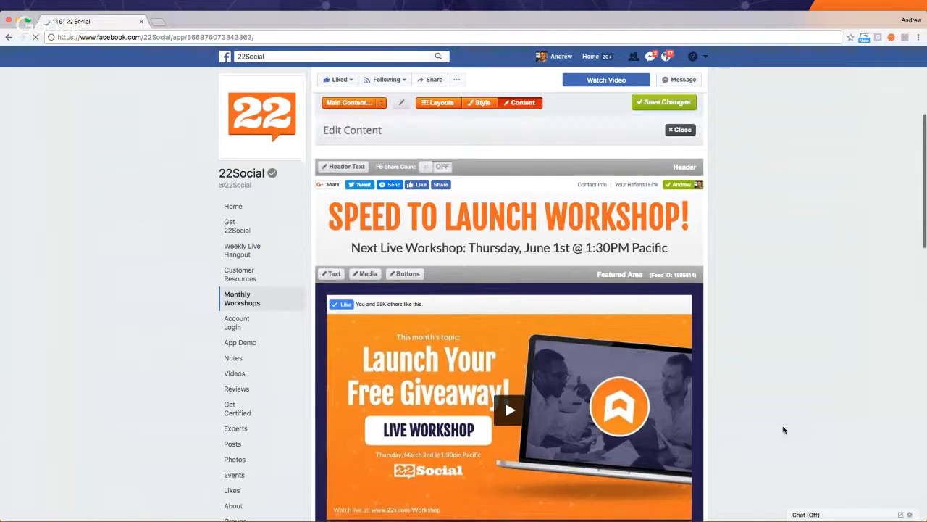
scroll(602, 288, "down", 1)
scroll(601, 289, "down", 1)
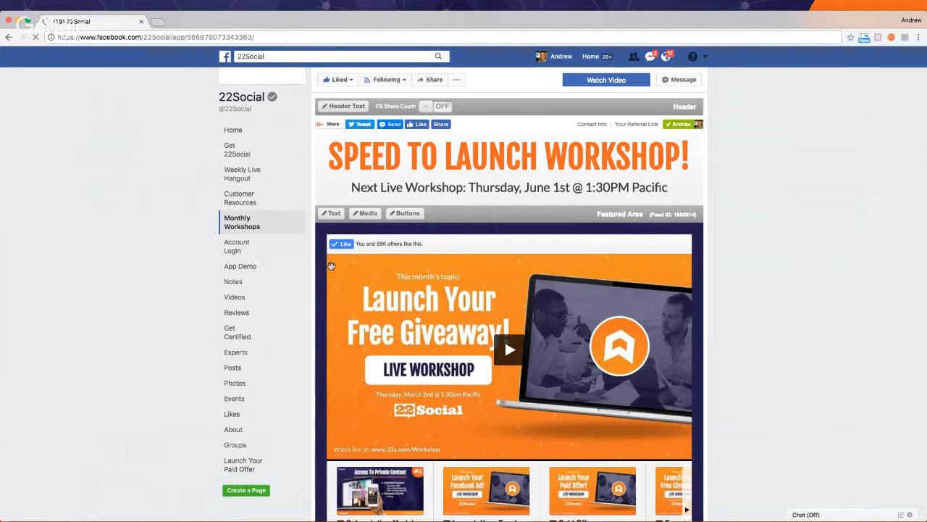
scroll(516, 431, "down", 1)
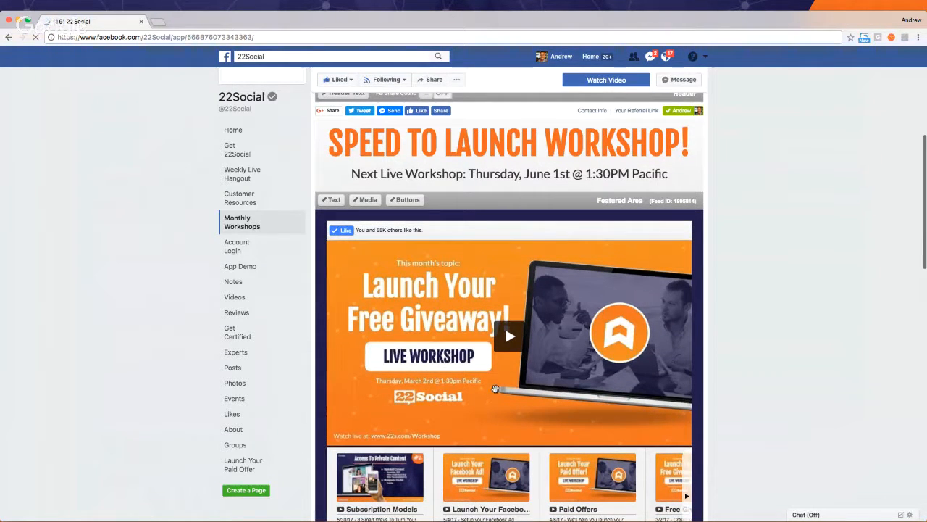
scroll(496, 389, "up", 1)
scroll(496, 388, "up", 5)
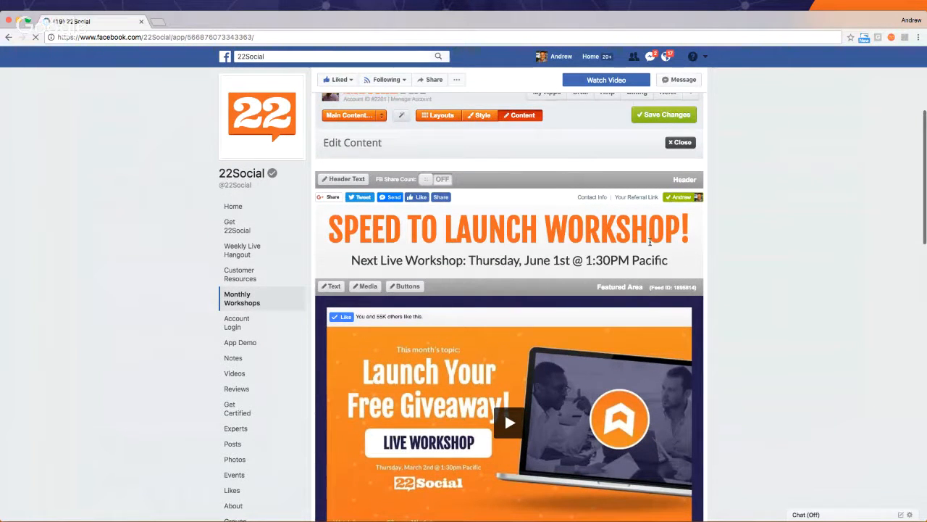
left_click(535, 172)
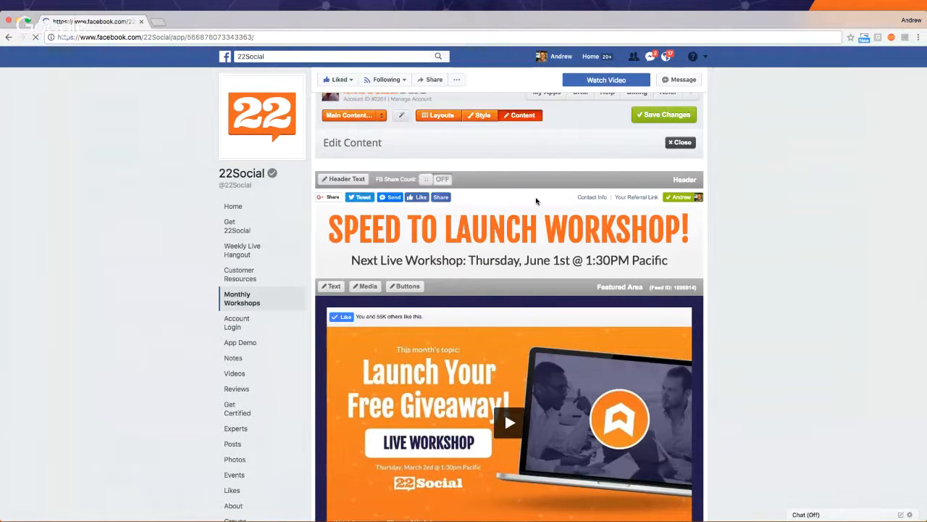
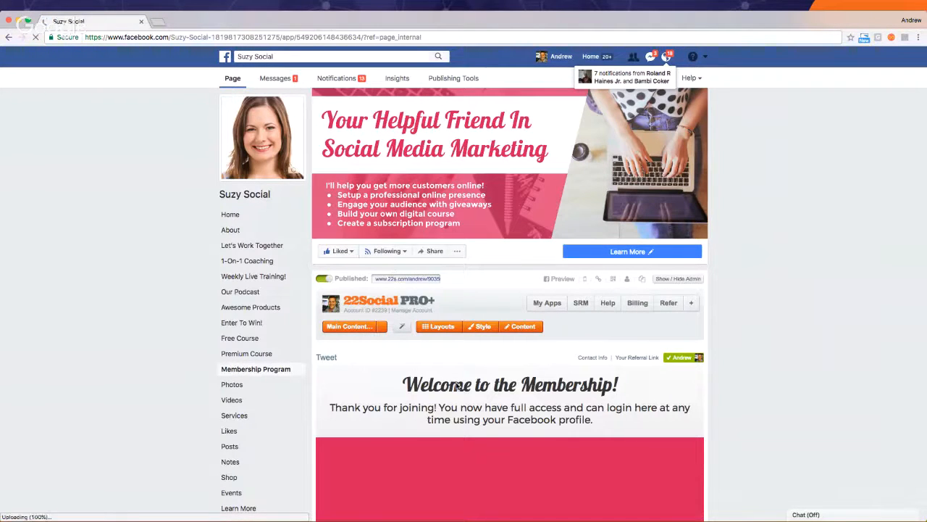
Look over the Membership Program's main content, including the welcome header, video and the Resources and Support buttons
scroll(448, 394, "down", 3)
scroll(448, 395, "down", 2)
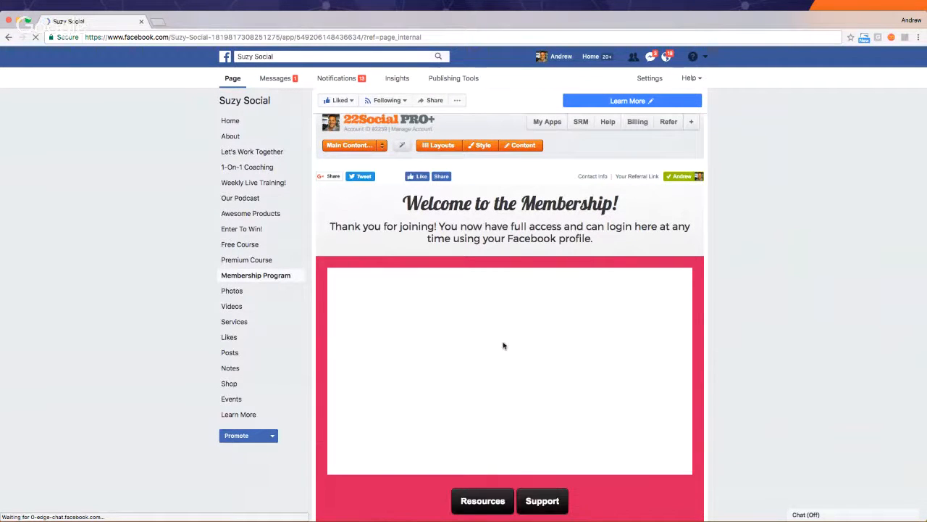
scroll(539, 383, "down", 2)
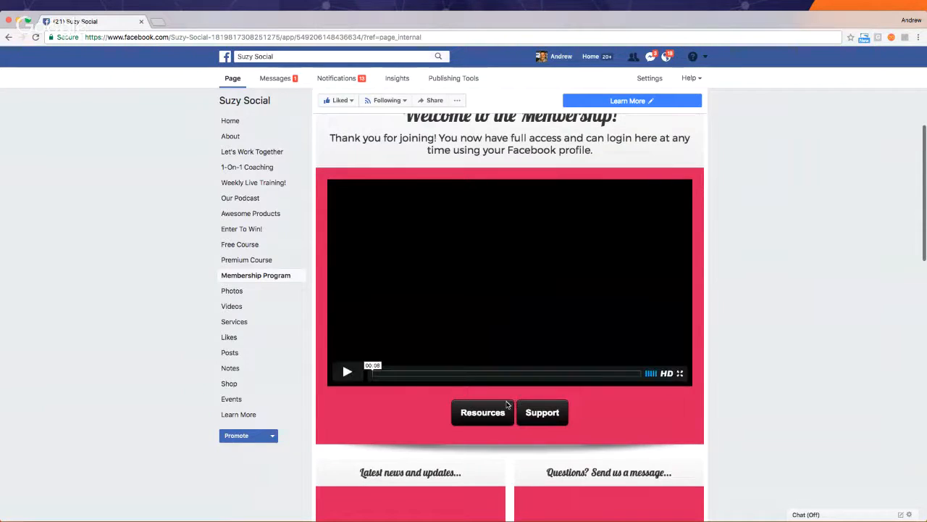
scroll(507, 398, "up", 2)
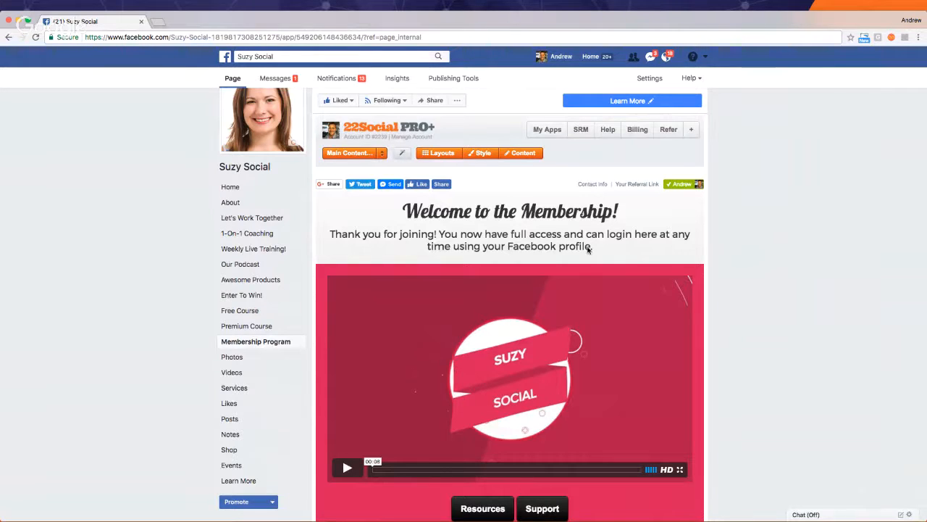
Switch the Membership Program from Main Content to its App Gate and review the Join The Membership sales page
left_click(371, 156)
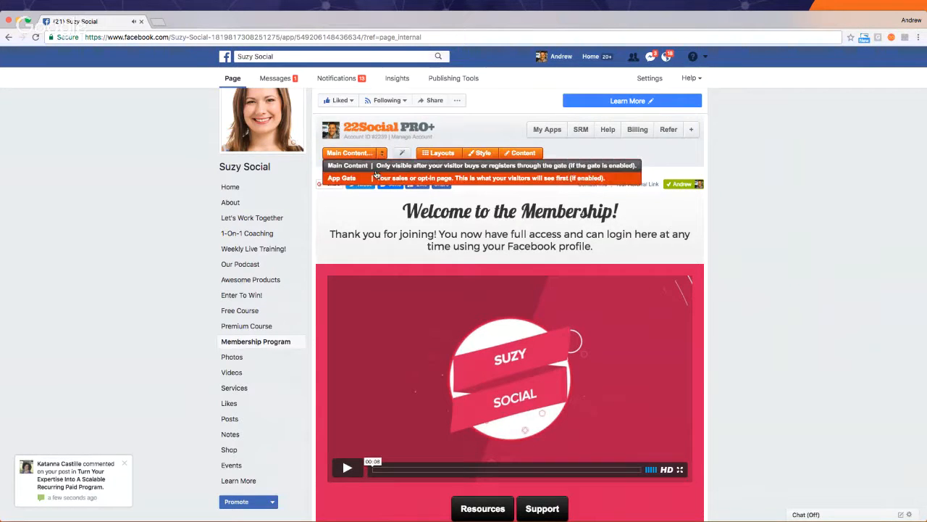
left_click(378, 179)
scroll(565, 341, "down", 3)
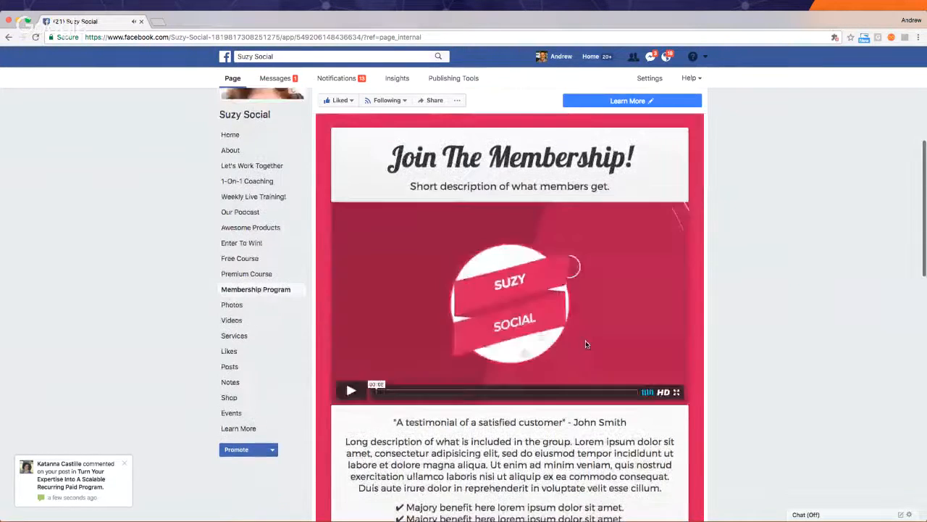
scroll(599, 372, "down", 5)
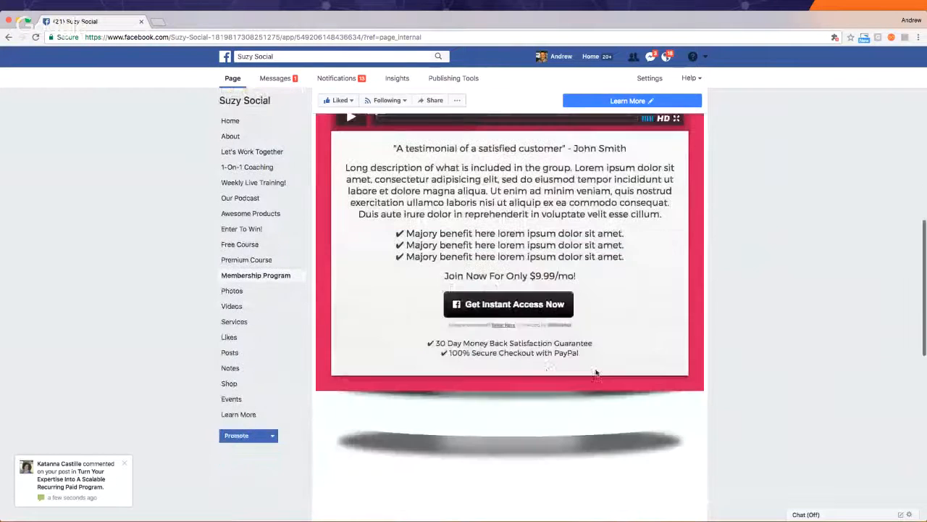
scroll(463, 312, "up", 3)
scroll(494, 332, "up", 5)
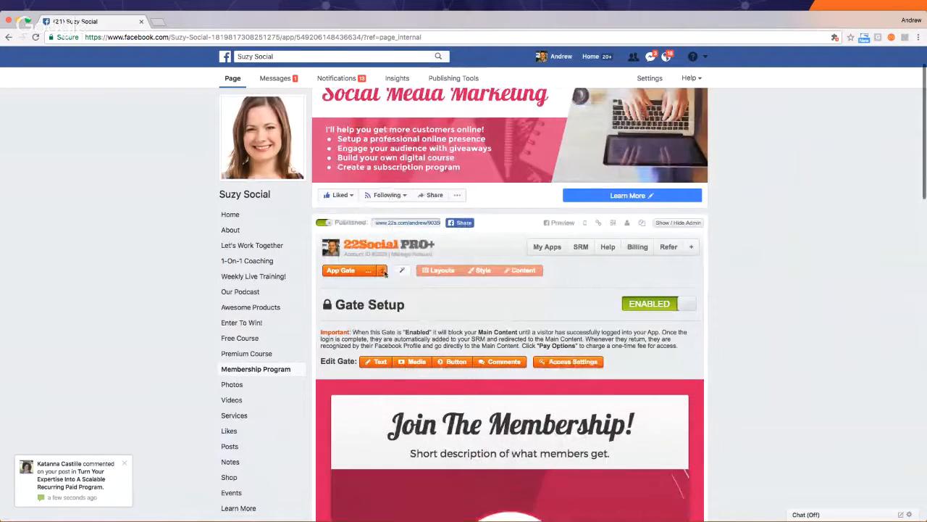
Open the gate's access settings, check the available access types and bring up the Group Access setup
left_click(569, 362)
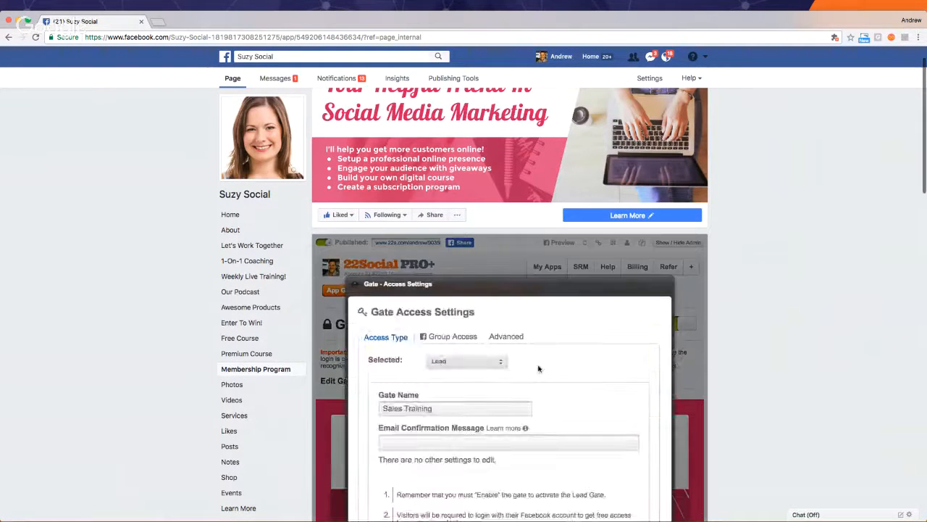
scroll(538, 366, "down", 2)
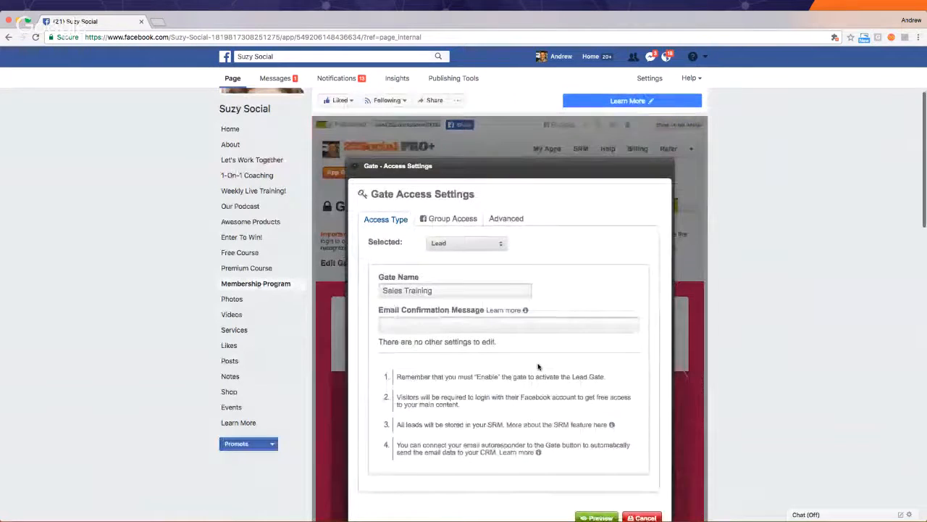
left_click(467, 244)
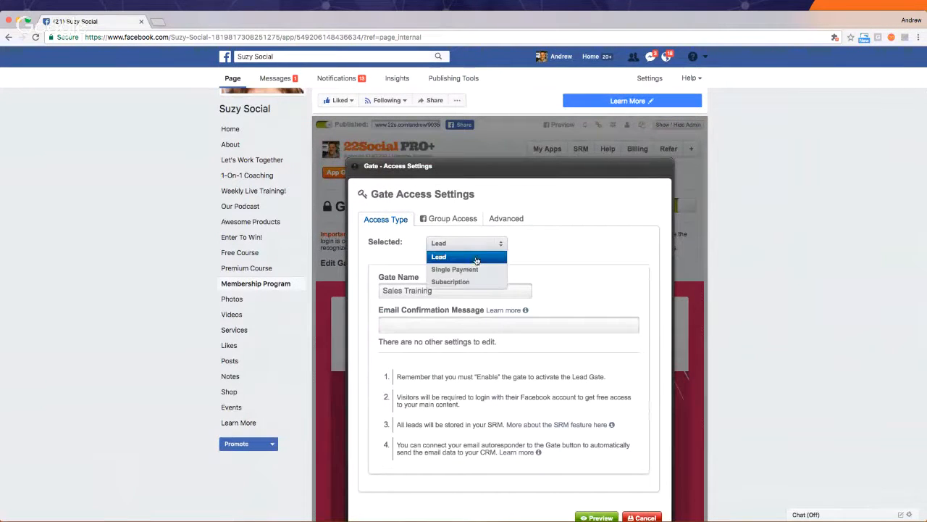
left_click(457, 219)
scroll(533, 295, "up", 5)
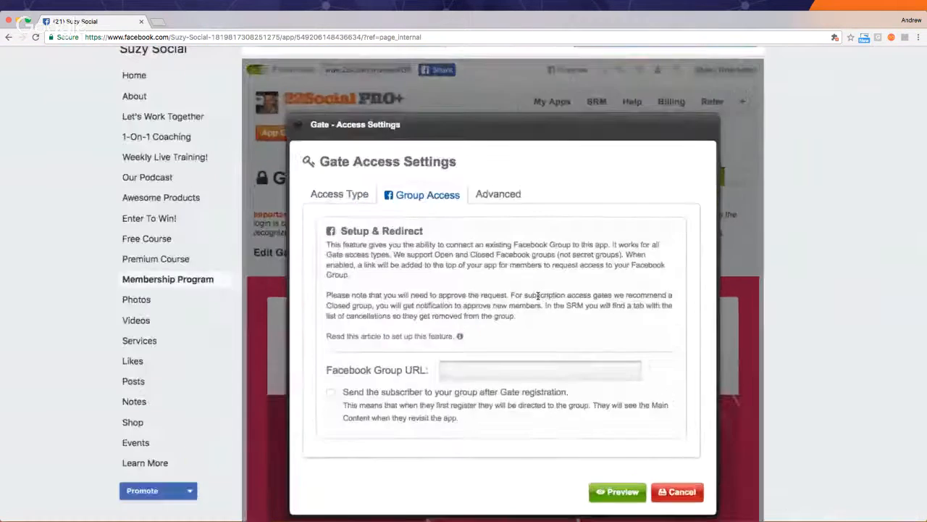
scroll(336, 296, "up", 1)
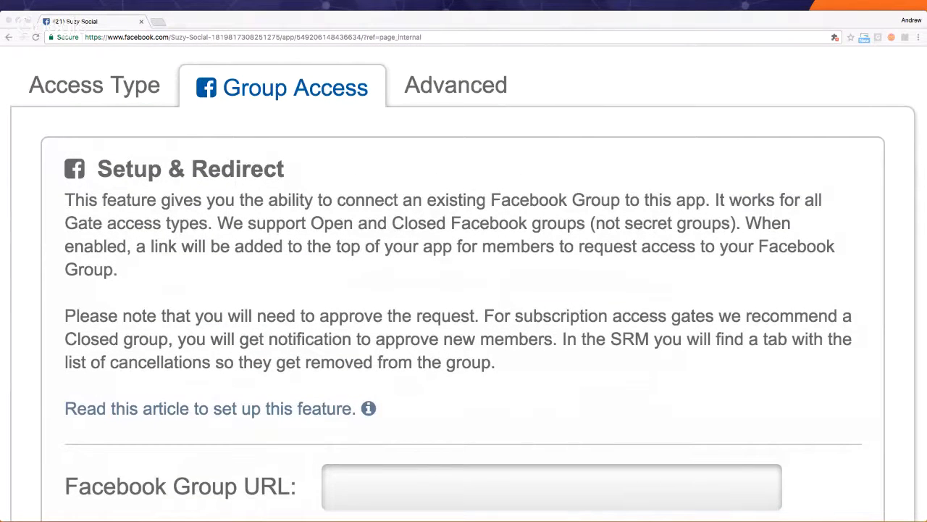
Switch to the Example Test Group window and copy its group URL without the "?source=create_flow" ending
key("super+grave")
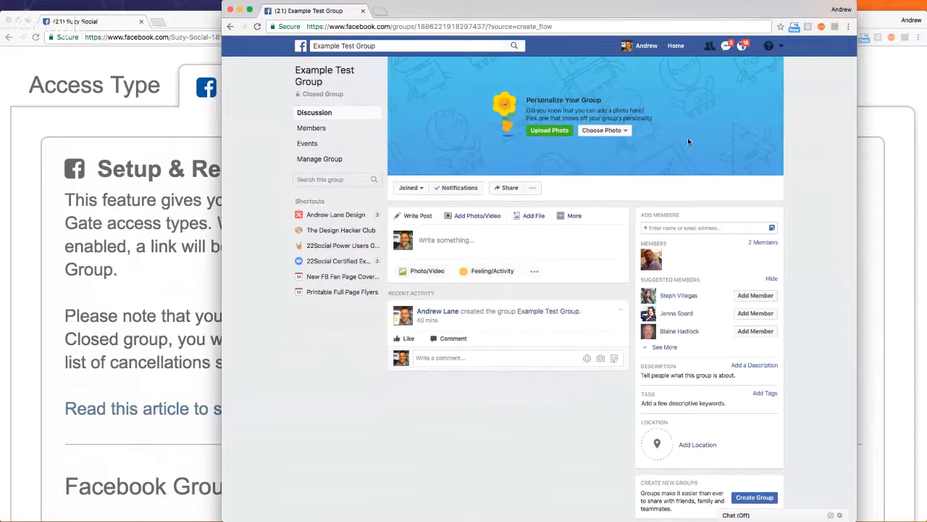
left_click_drag(603, 17, 926, 138)
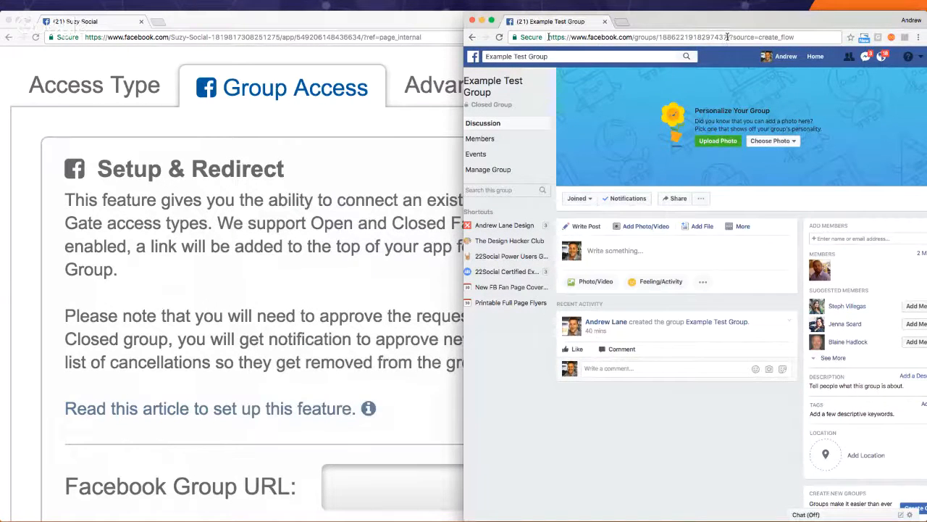
left_click_drag(727, 37, 549, 36)
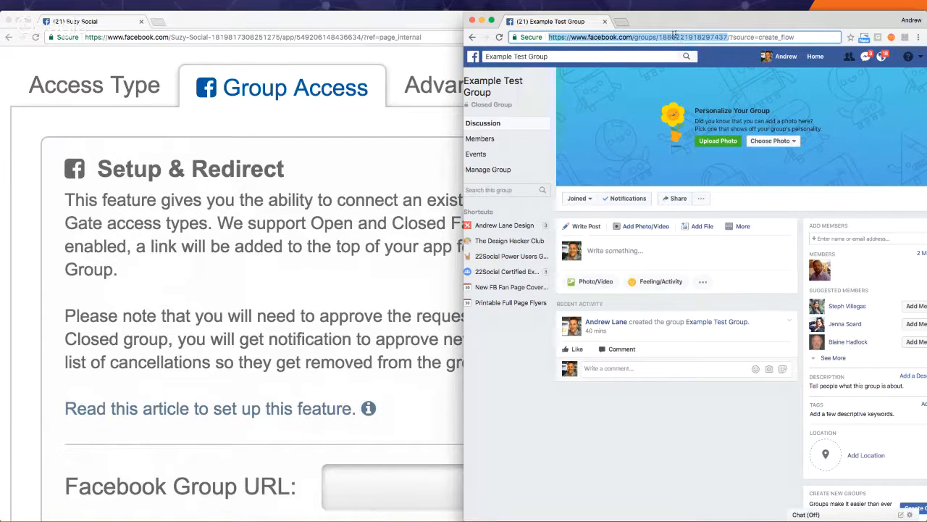
left_click(438, 239)
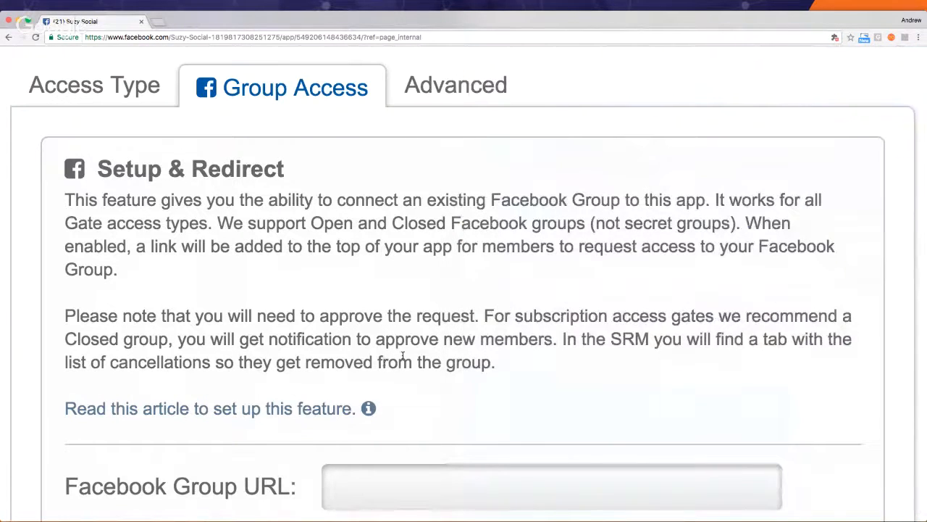
scroll(401, 355, "down", 3)
left_click(436, 415)
key("super+v")
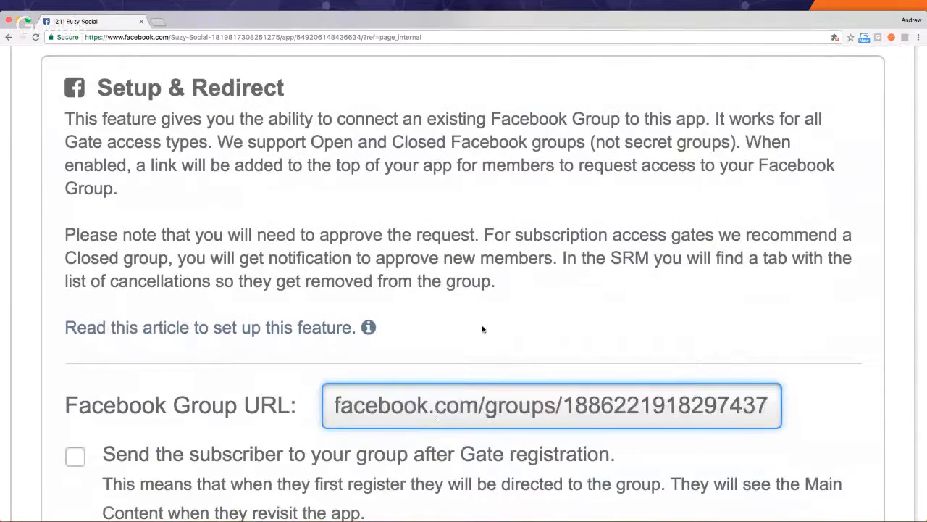
scroll(483, 329, "down", 5)
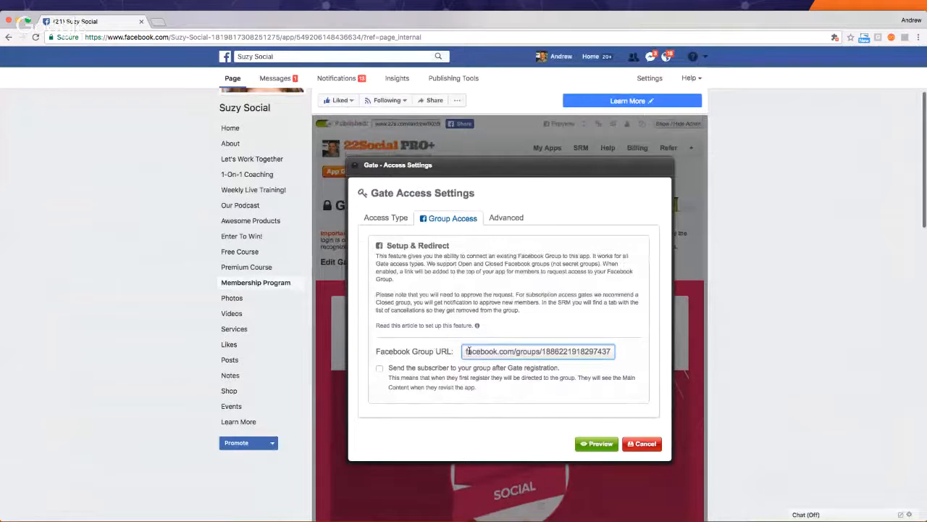
left_click(467, 350)
type("https://www.")
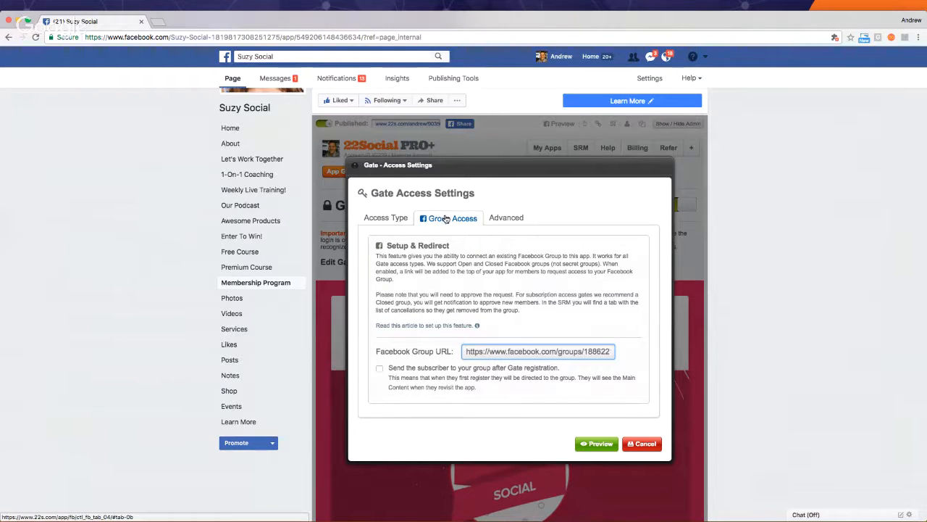
Check the Lead, Single Payment and Subscription access types, and return to the Group Access settings
left_click(370, 218)
left_click(464, 242)
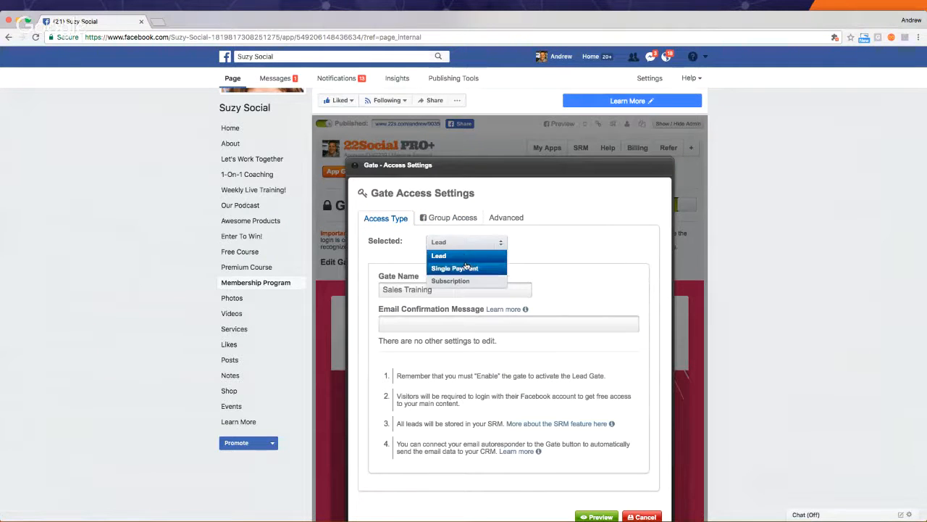
left_click(448, 218)
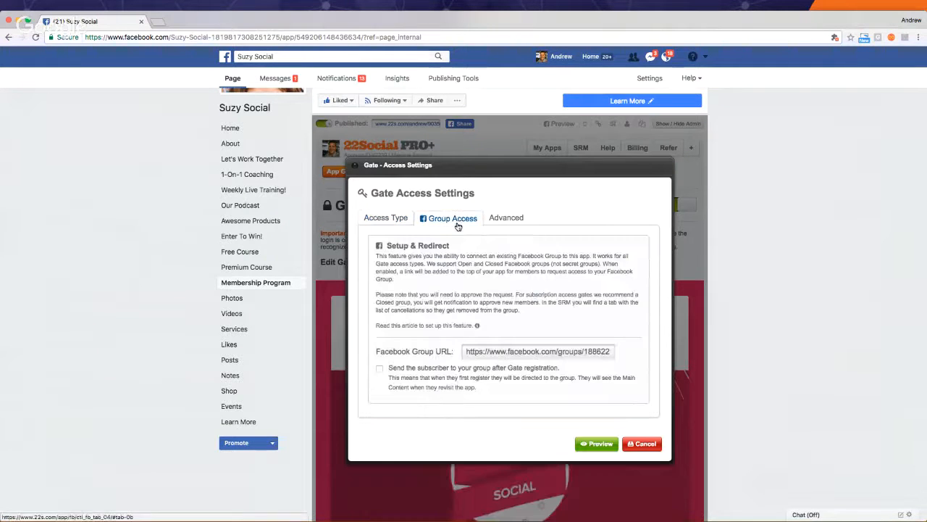
Preview the gate with the group link applied and save the changes to the Membership Program
left_click(599, 445)
scroll(594, 437, "up", 1)
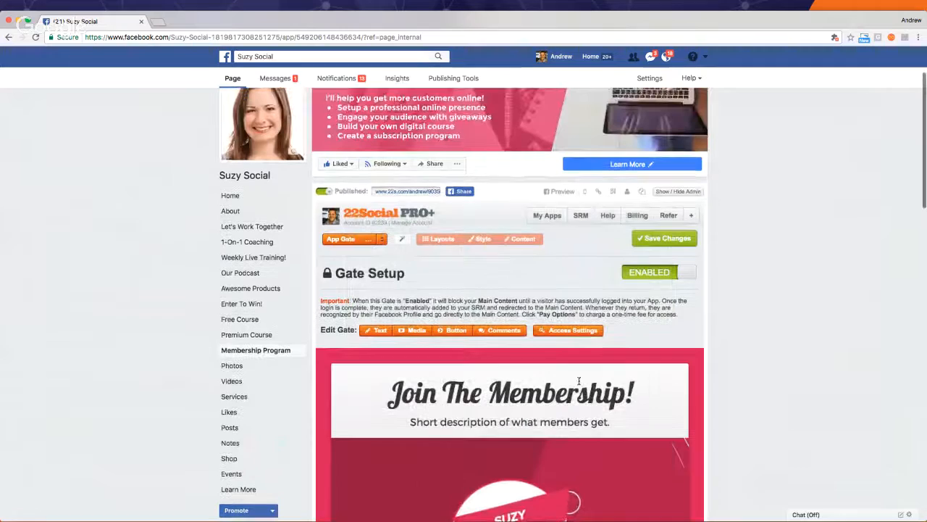
left_click(664, 241)
left_click(548, 98)
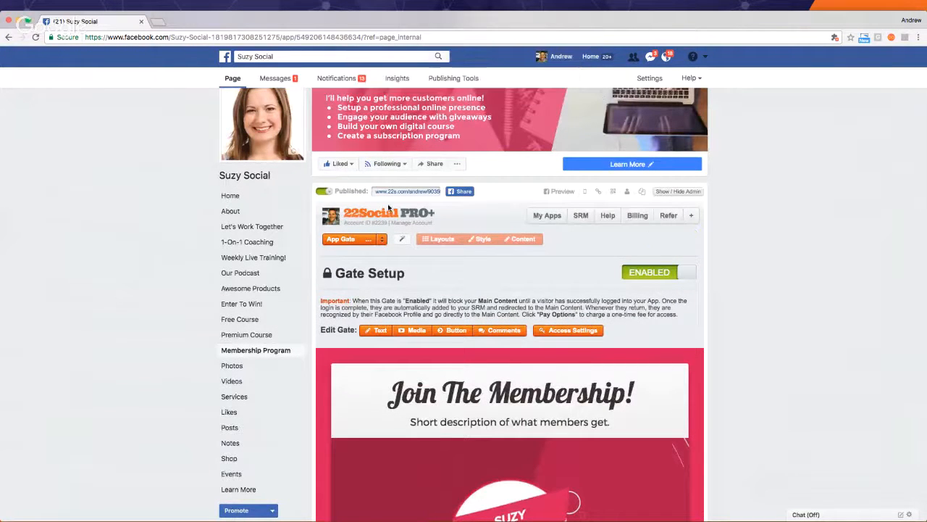
Switch the Membership Program from the App Gate to its Main Content and check the Enter Group link above the welcome header
mouse_move(364, 239)
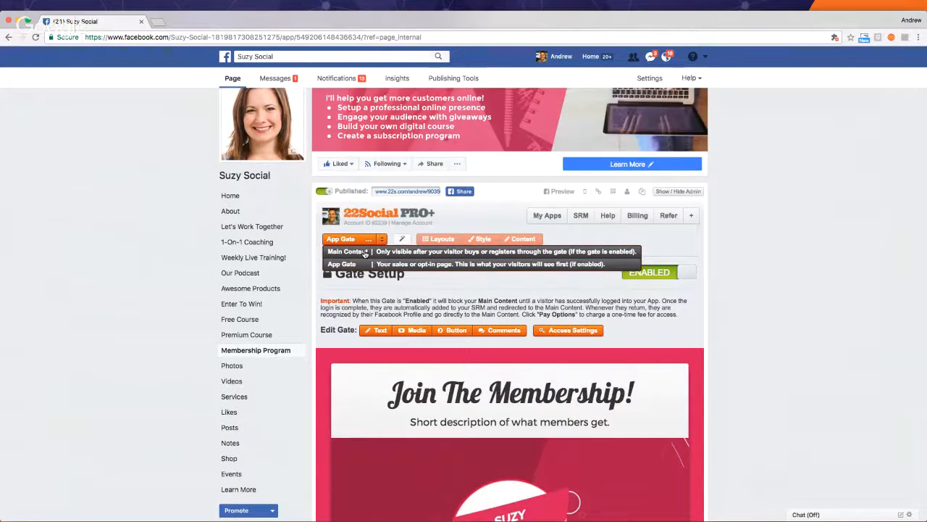
left_click(365, 252)
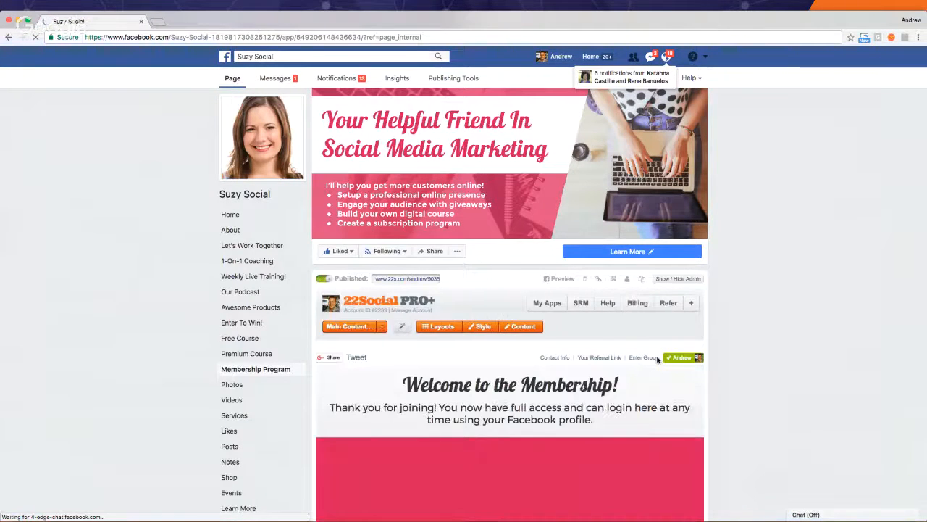
scroll(658, 361, "up", 5)
scroll(592, 294, "down", 5)
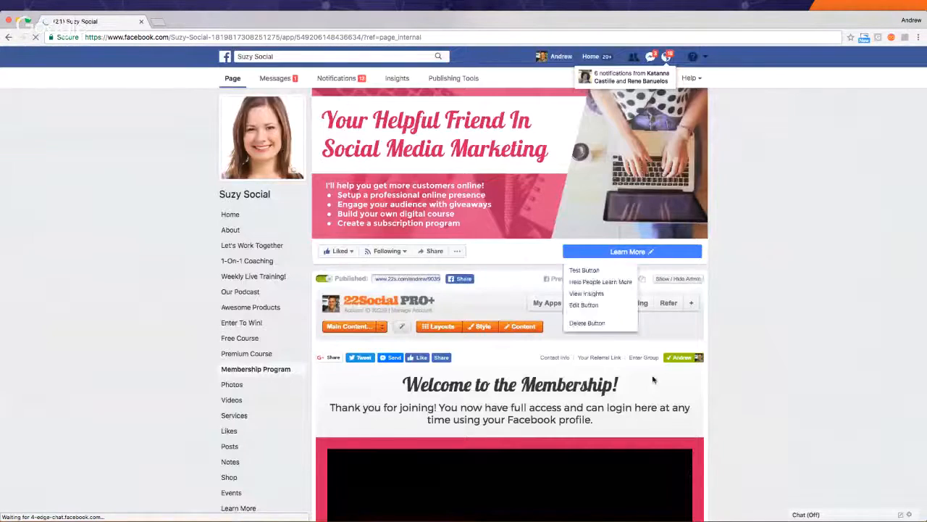
scroll(631, 364, "up", 5)
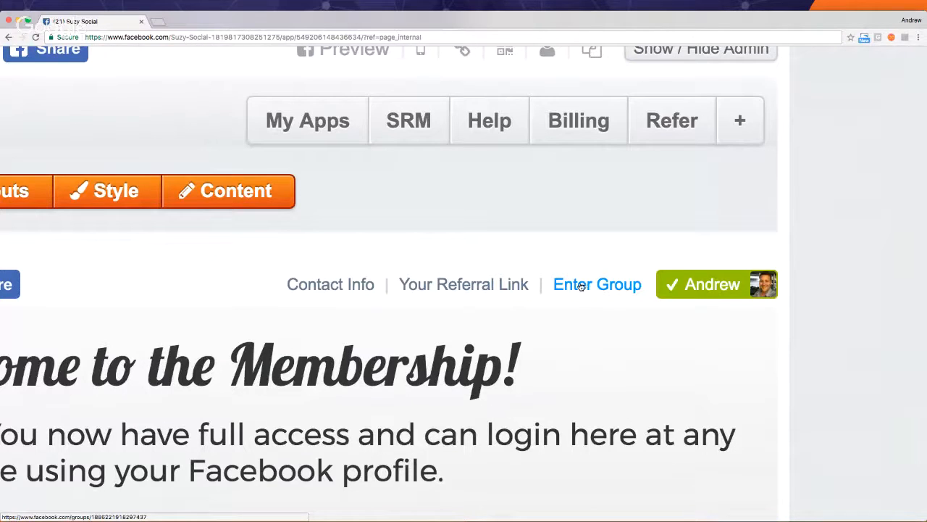
scroll(582, 286, "down", 5)
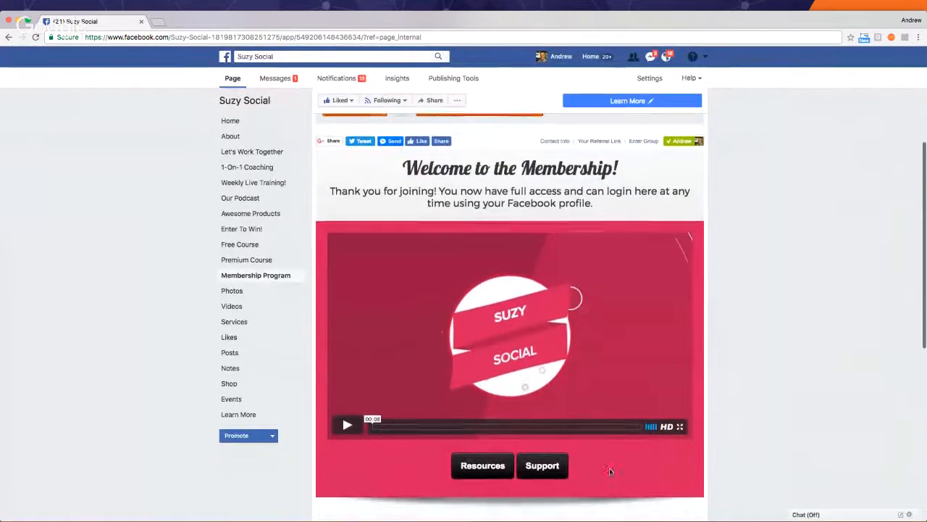
Open the Main Content for editing and set Button 3 of the Featured Area to the Group action with the text "Enter The Group"
scroll(536, 150, "up", 1)
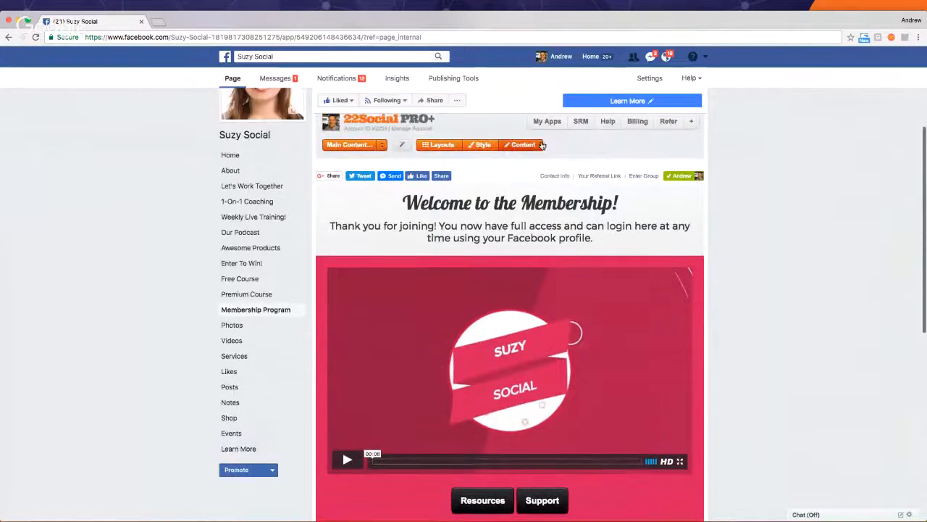
scroll(536, 150, "up", 3)
scroll(536, 150, "down", 3)
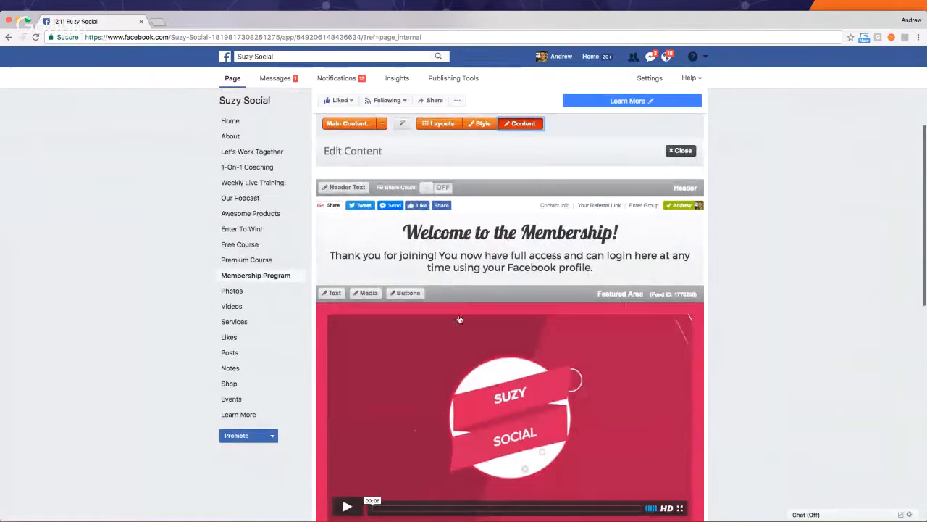
left_click(405, 293)
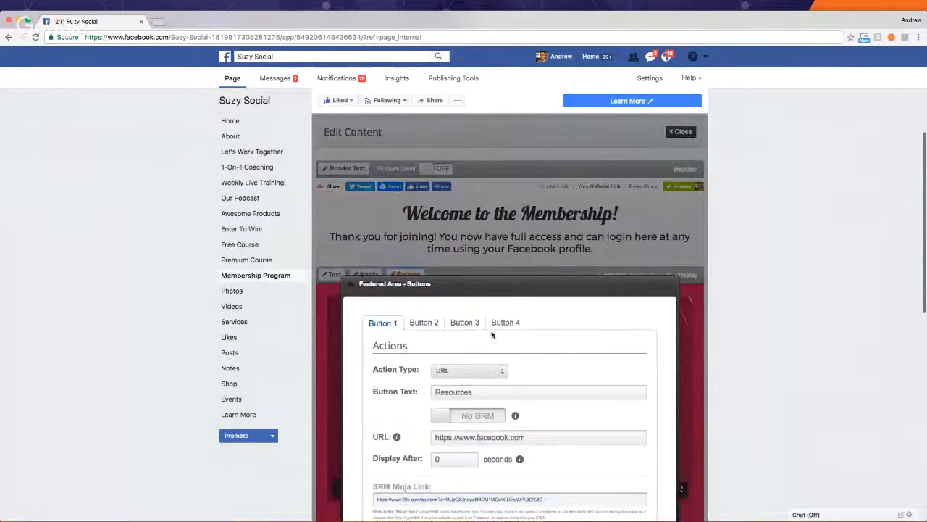
left_click(465, 326)
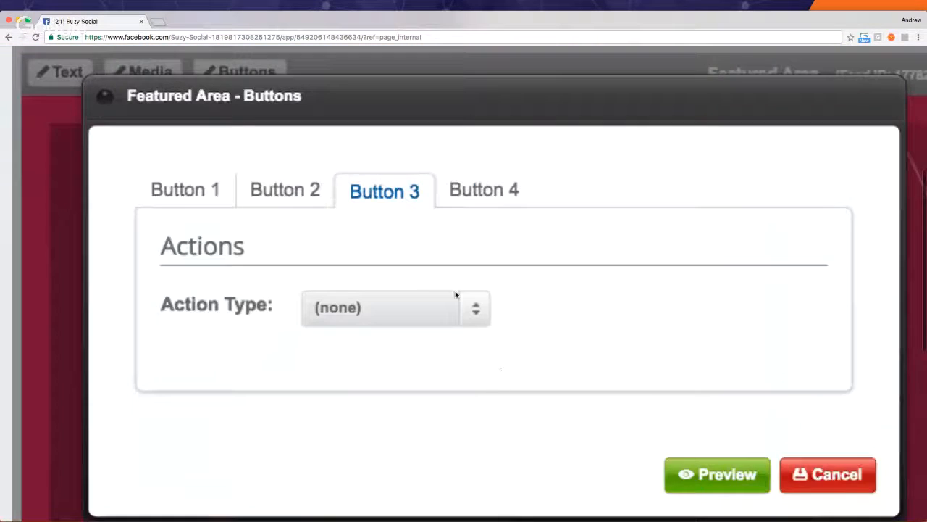
left_click(501, 371)
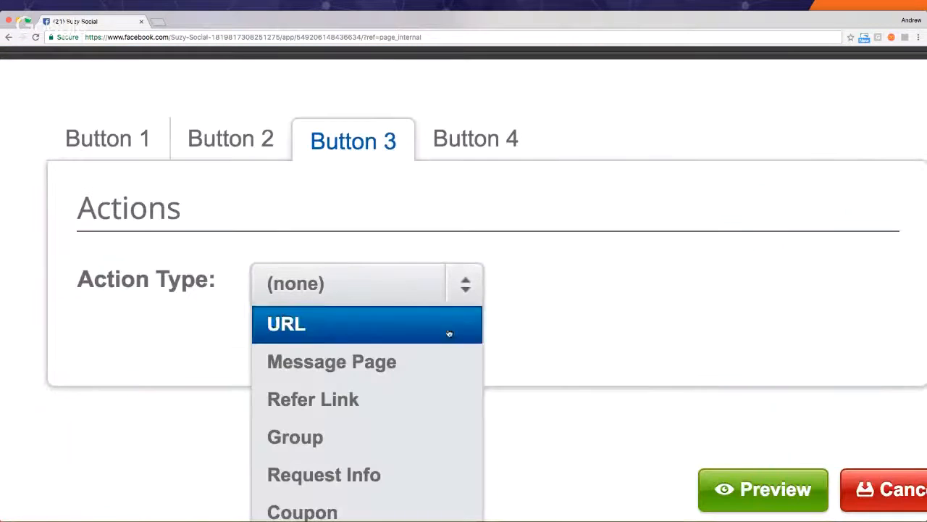
scroll(444, 355, "down", 2)
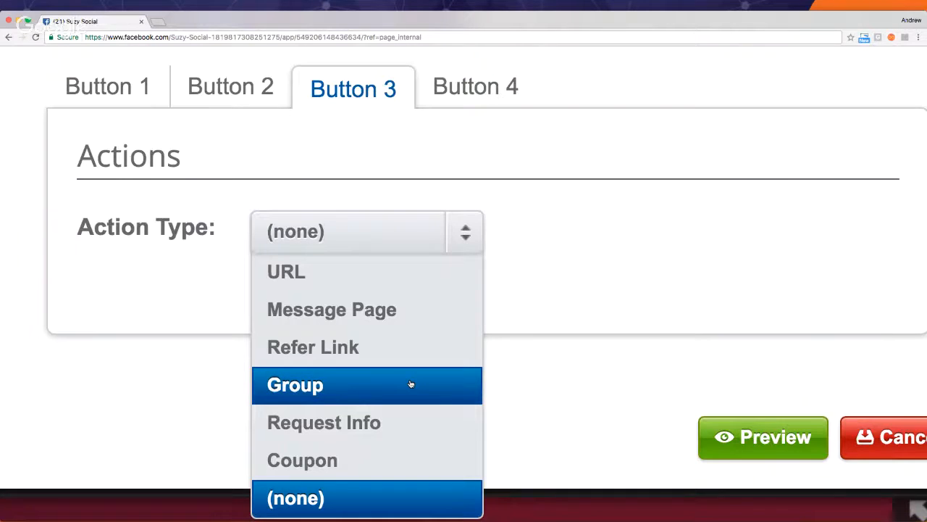
left_click(411, 384)
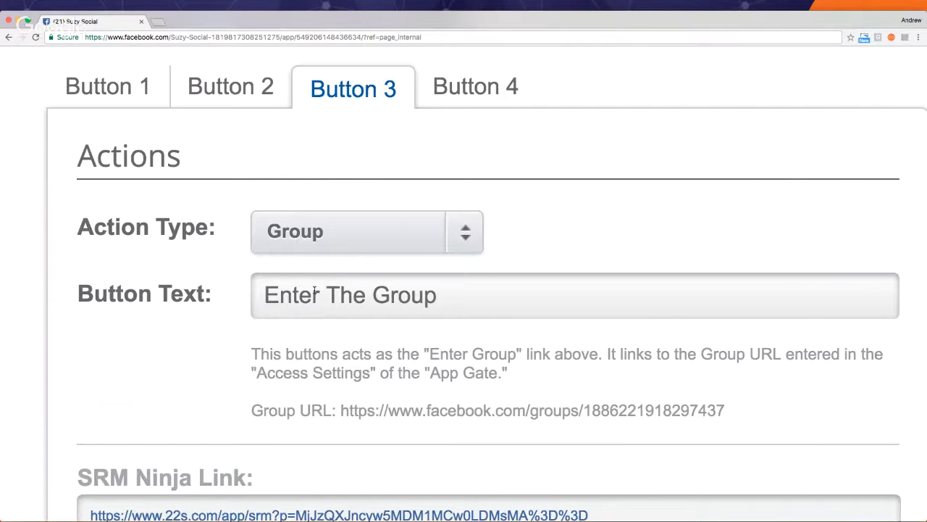
scroll(314, 291, "down", 5)
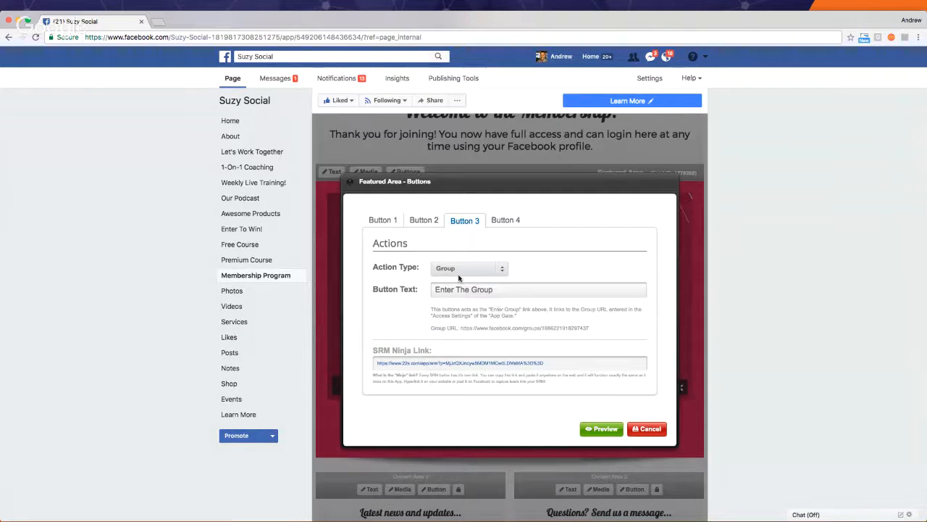
Preview and save the new group button, close content editing, and check the button below the welcome video
left_click(612, 432)
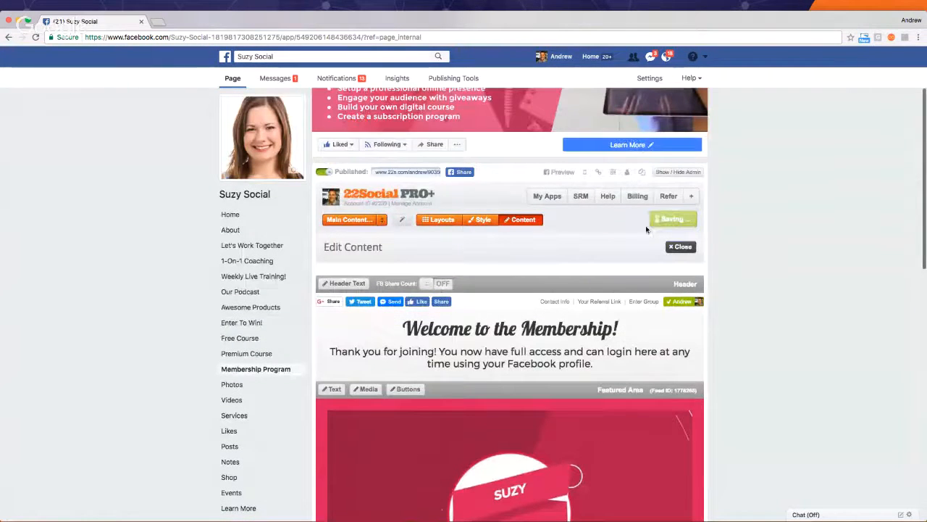
left_click(558, 95)
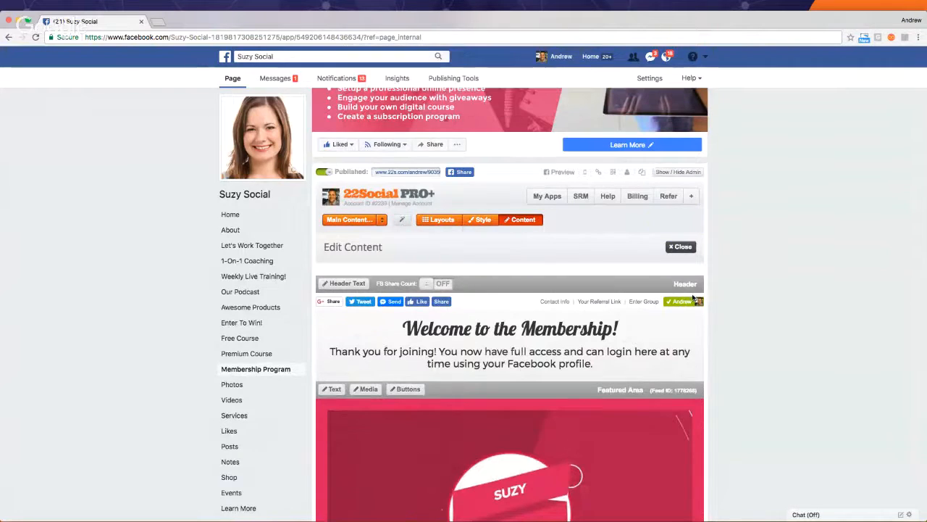
left_click(681, 248)
scroll(589, 412, "down", 3)
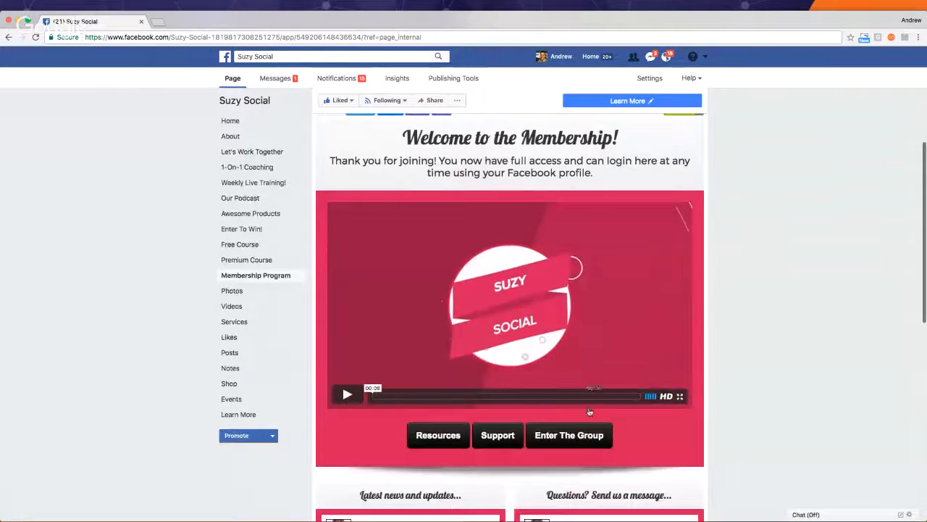
scroll(583, 427, "up", 1)
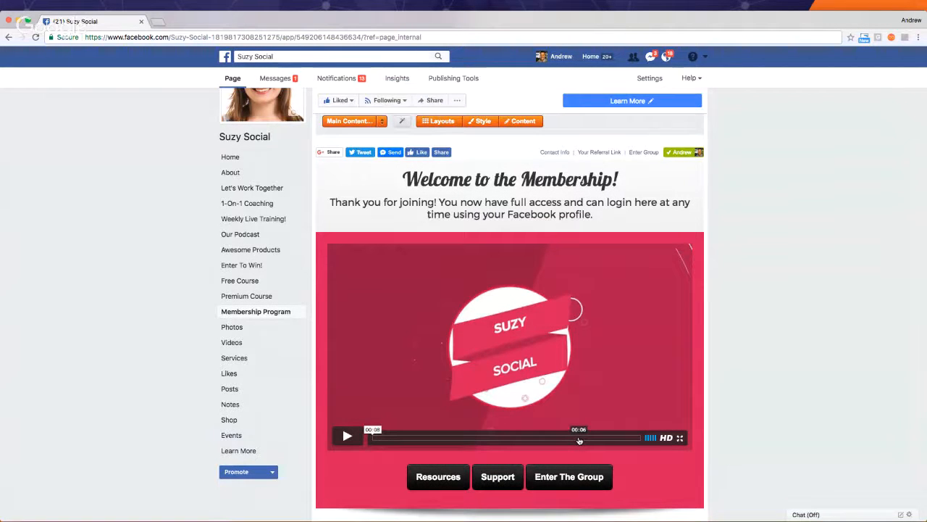
scroll(578, 435, "up", 1)
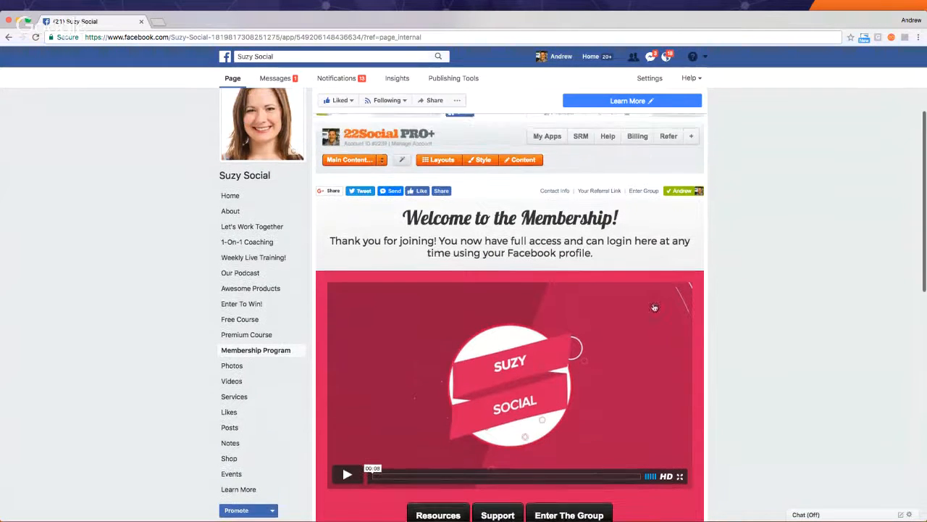
View the Membership Program's entries in the Social Relationships Manager and return to the welcome content
left_click(582, 137)
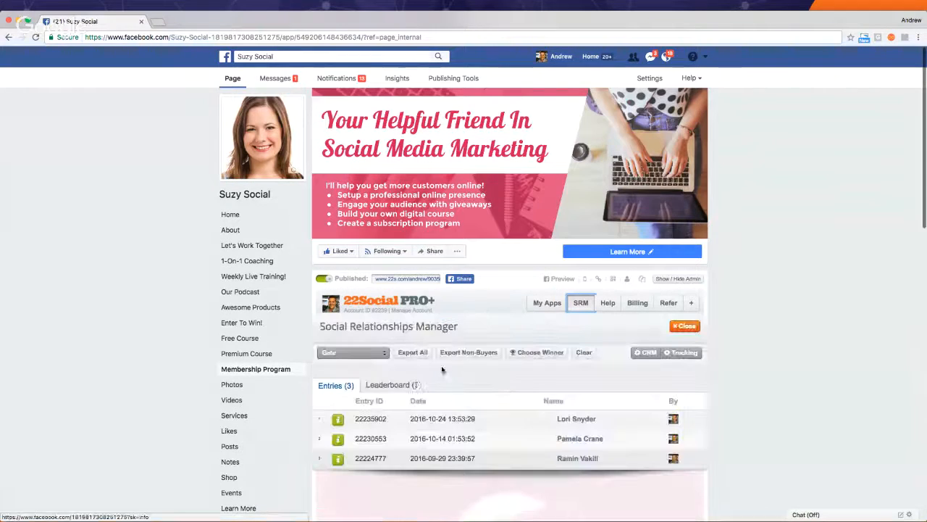
left_click(581, 302)
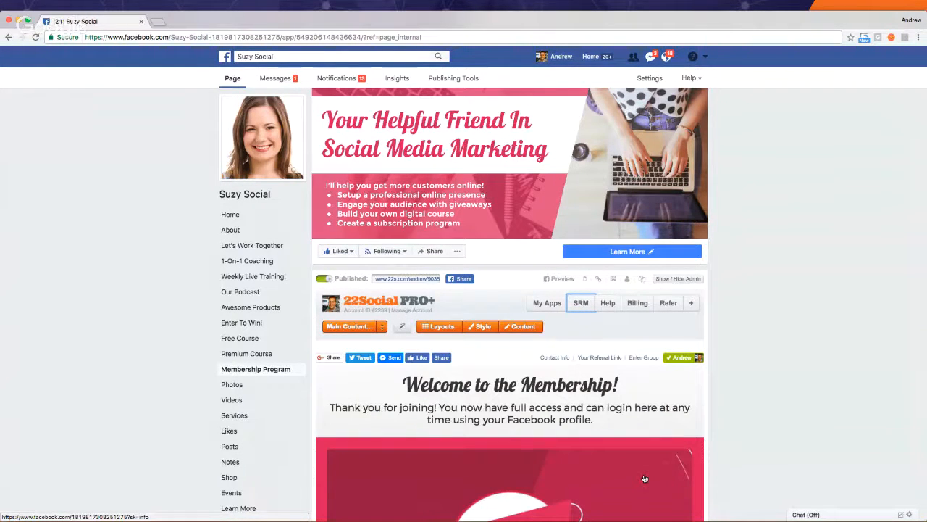
scroll(644, 478, "down", 5)
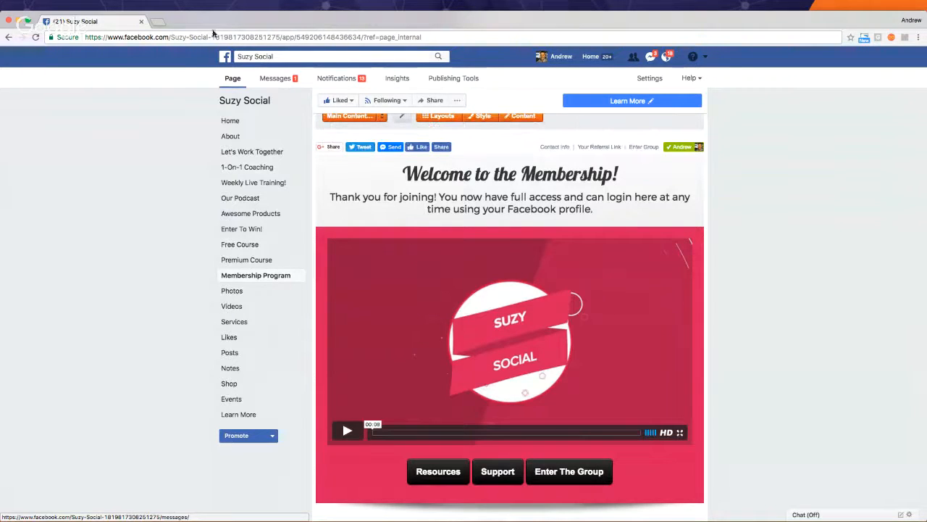
Load 22s.com/note/memberships in a new browser tab
left_click(159, 22)
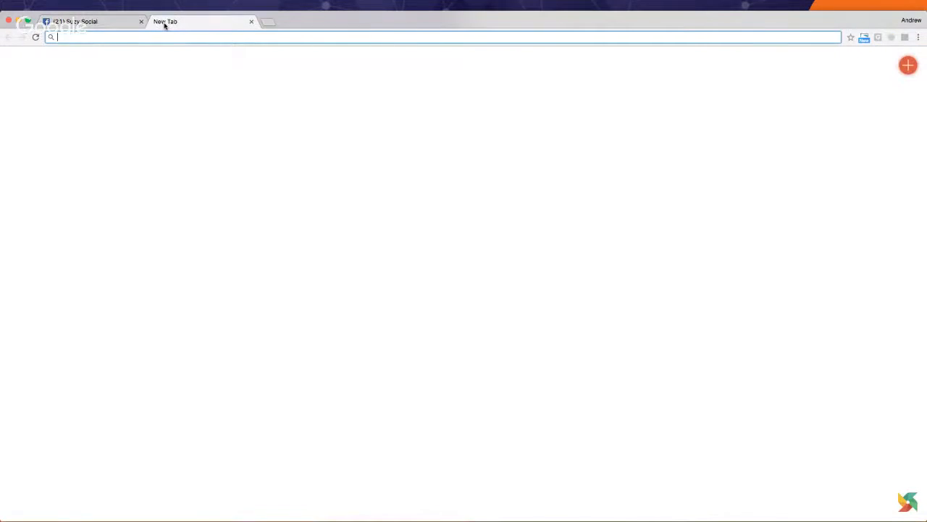
type("22s.com")
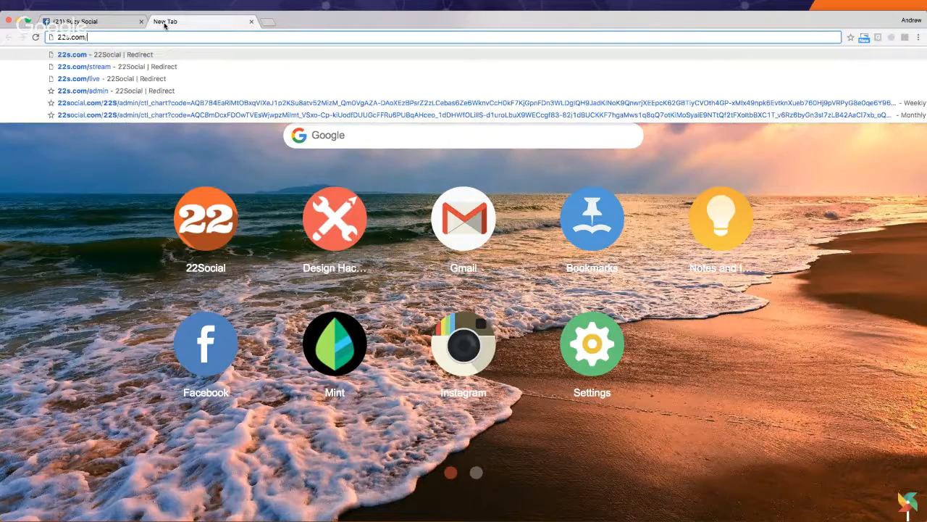
type("/note/")
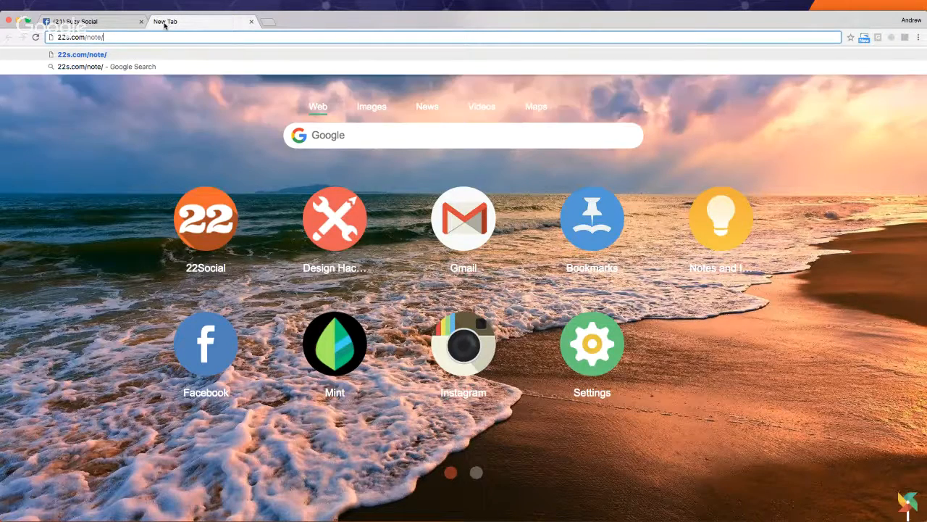
type("membersj")
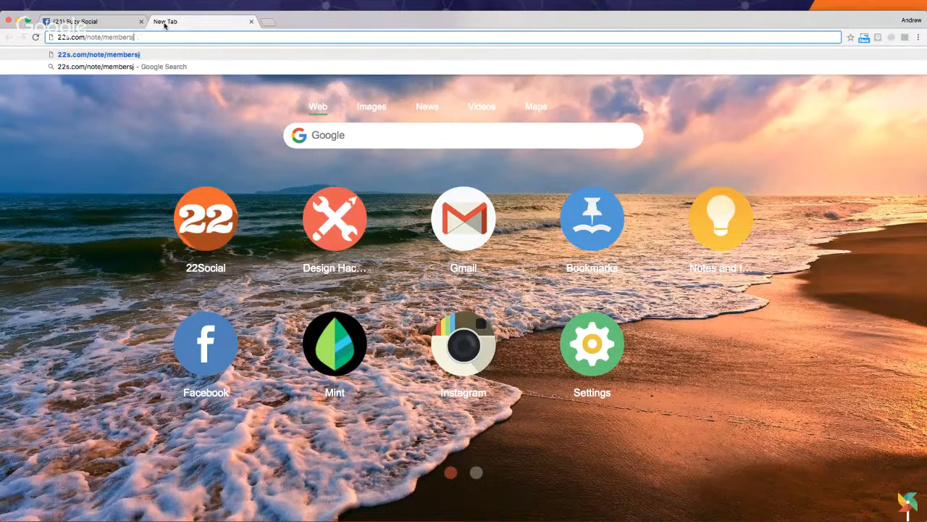
key("BackSpace")
type("hips")
key("Return")
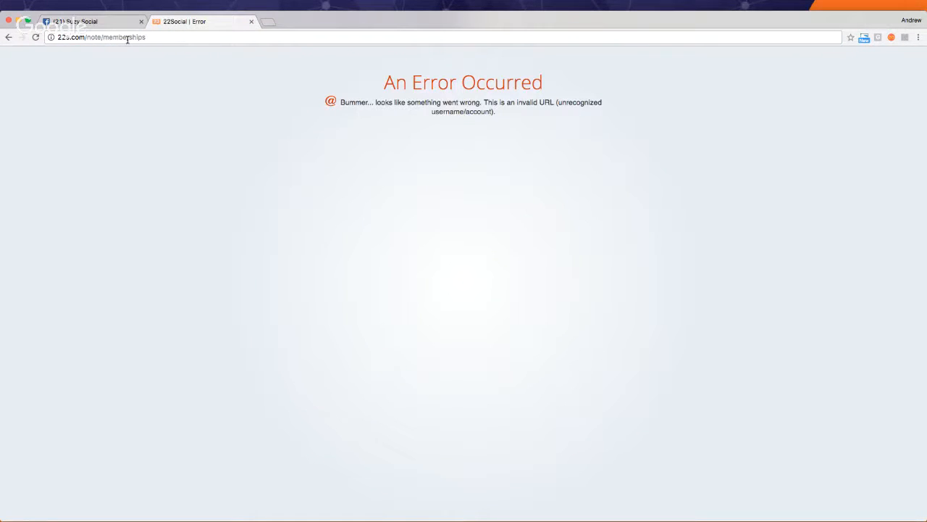
Correct the address to 22s.com/notes/memberships and load the memberships note
left_click(103, 37)
left_click(103, 38)
type("s")
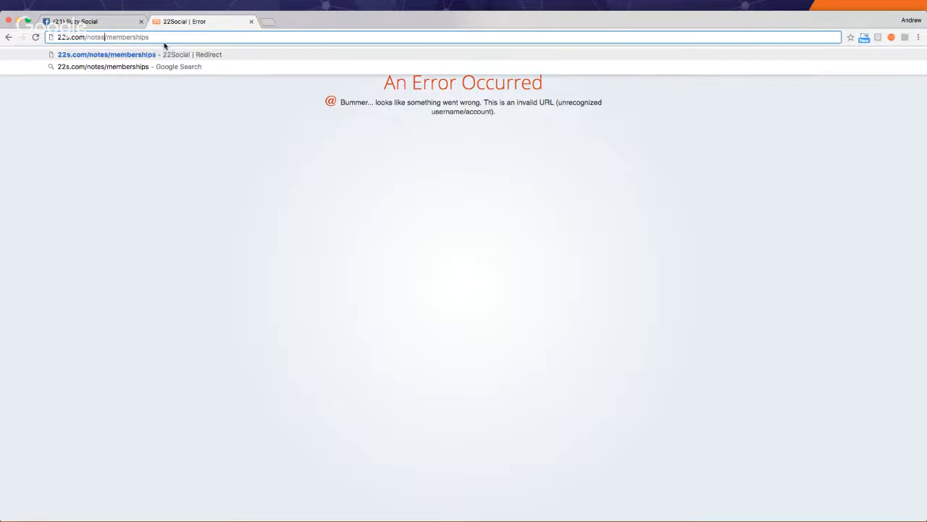
key("Return")
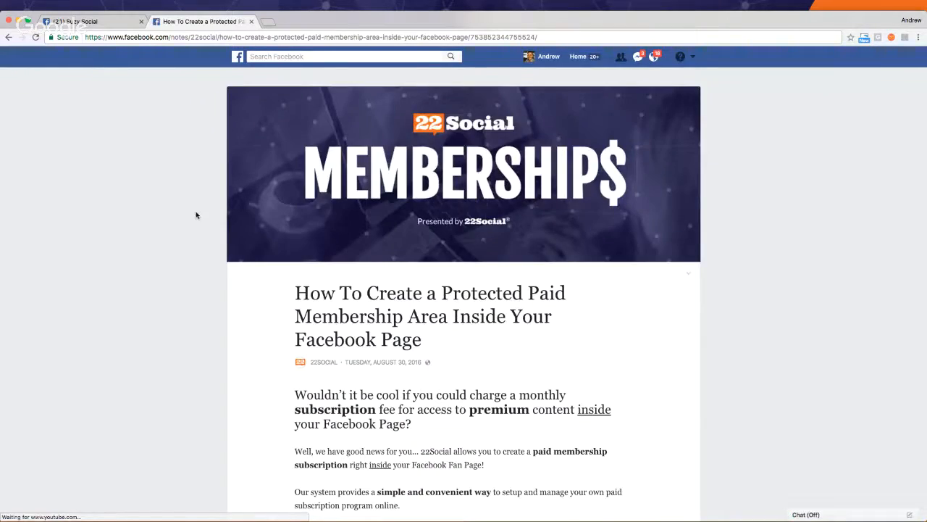
Look through the memberships note to Challenge #3 and examine the enlarged Easy Management image, closing it when done
scroll(198, 215, "down", 3)
scroll(200, 218, "down", 15)
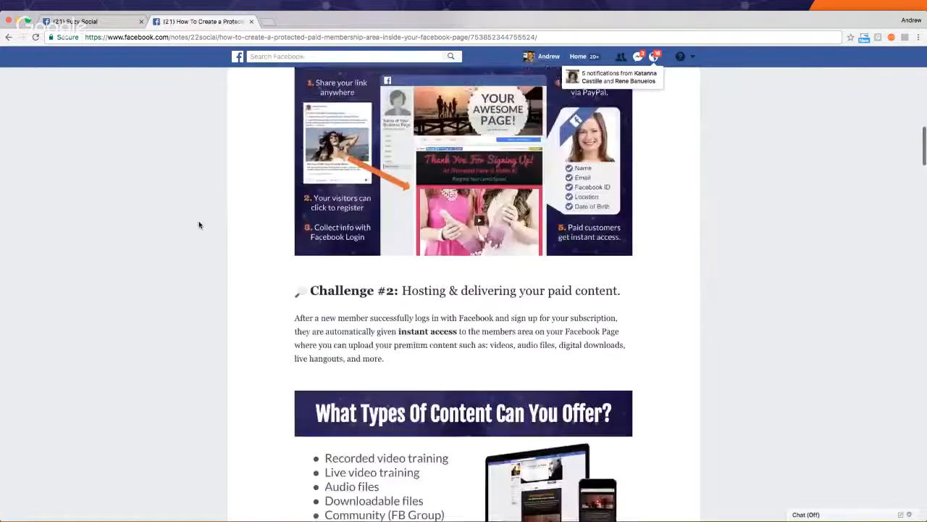
scroll(199, 223, "down", 20)
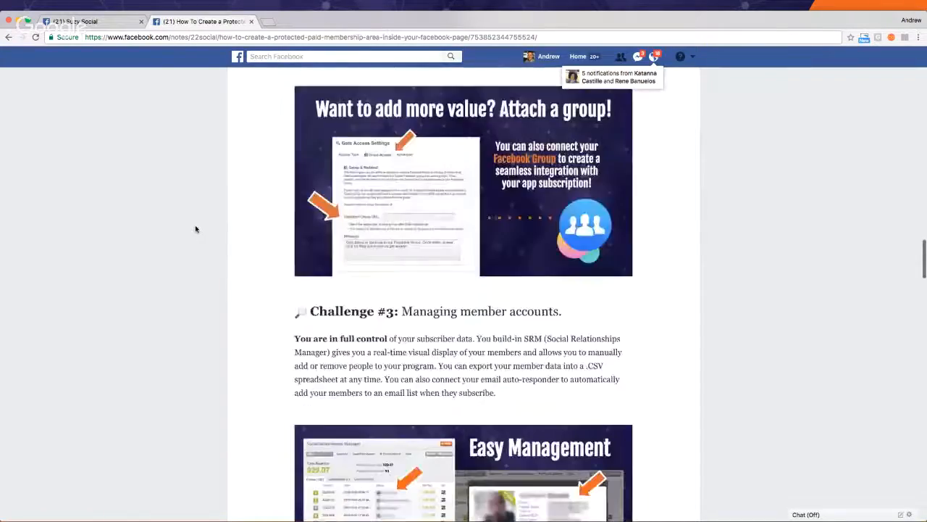
left_click(358, 247)
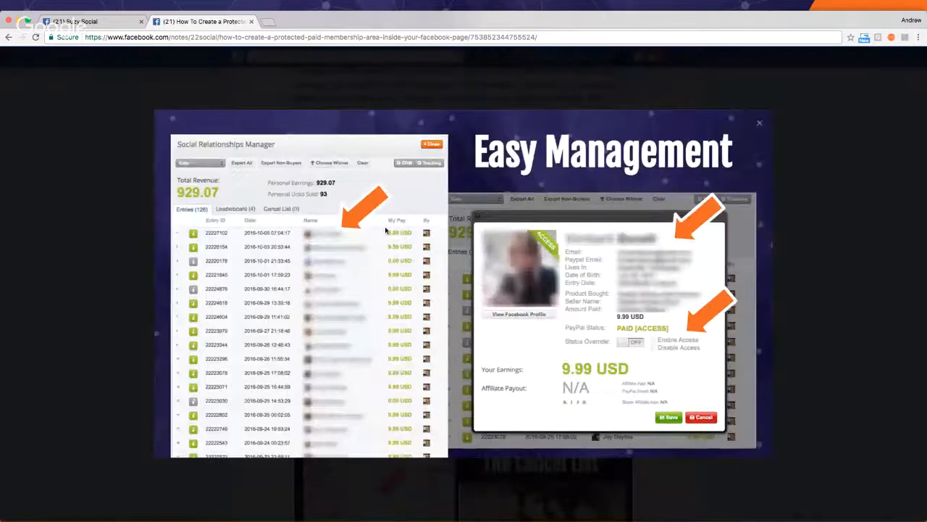
left_click(123, 231)
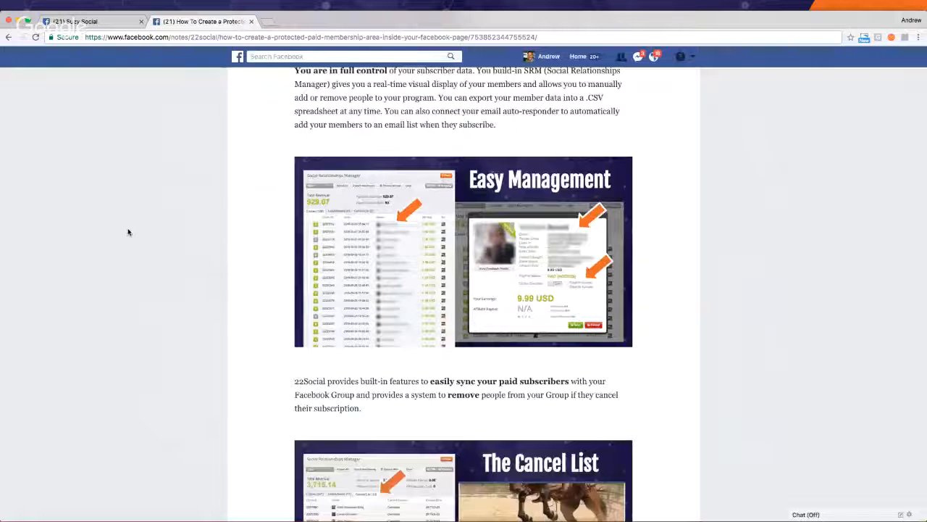
Enlarge the Cancel List image to examine how cancelled members are removed from the group, and return to the note
scroll(128, 232, "down", 3)
left_click(358, 254)
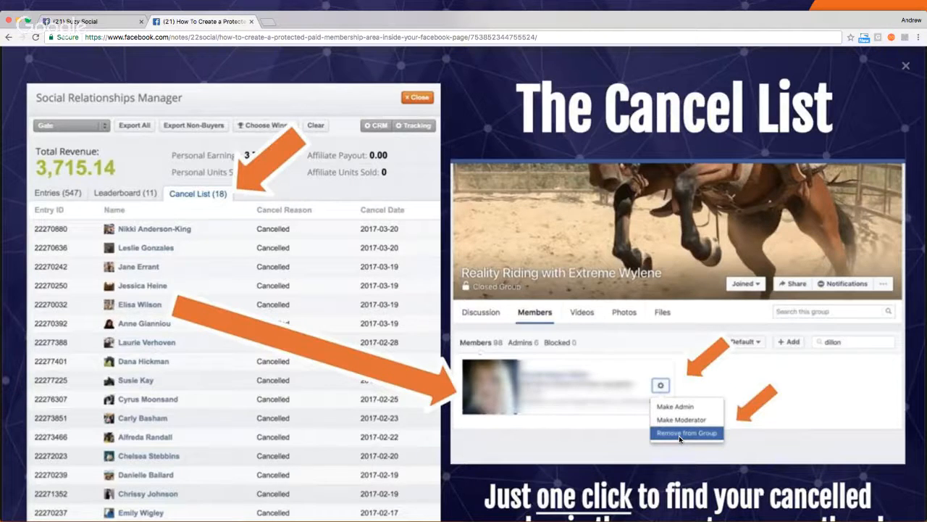
left_click(738, 391)
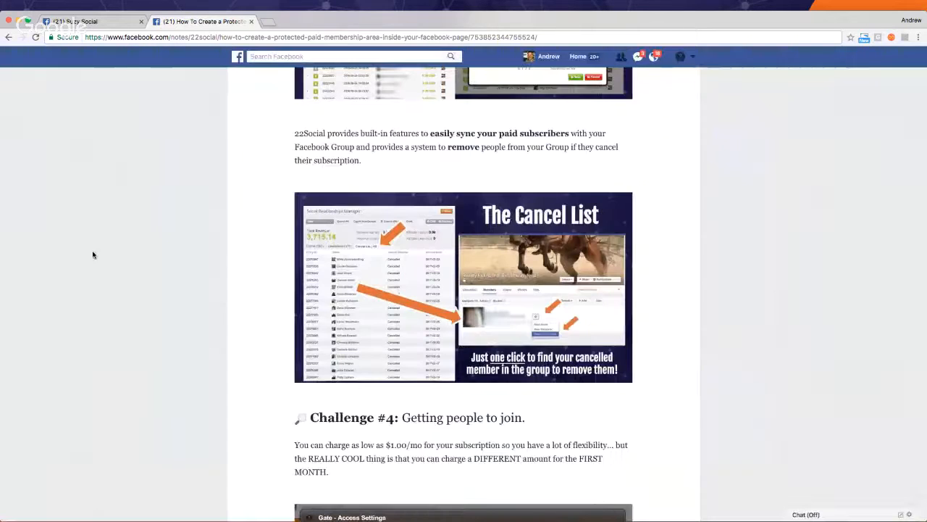
left_click(92, 252)
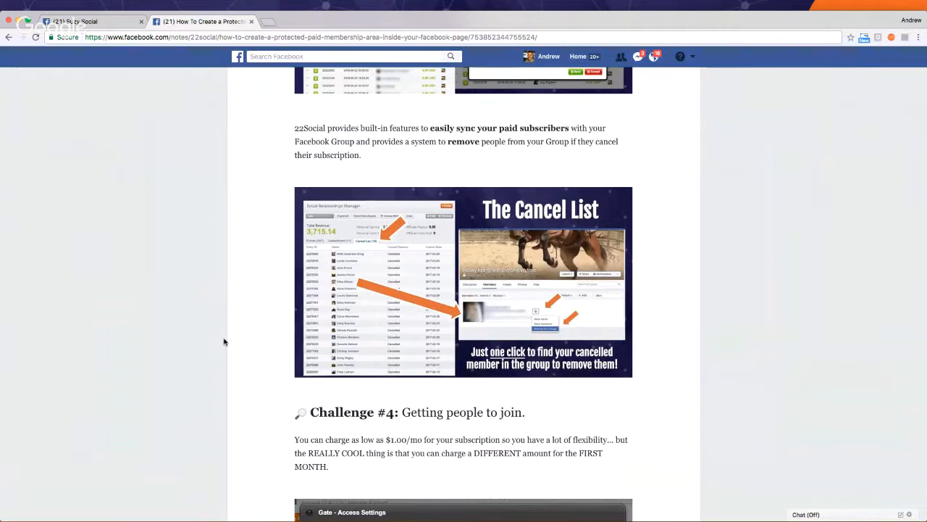
Go back to Challenge #3 in the memberships note, enlarge the Easy Management image to examine the subscriber records, and close it
scroll(226, 341, "up", 5)
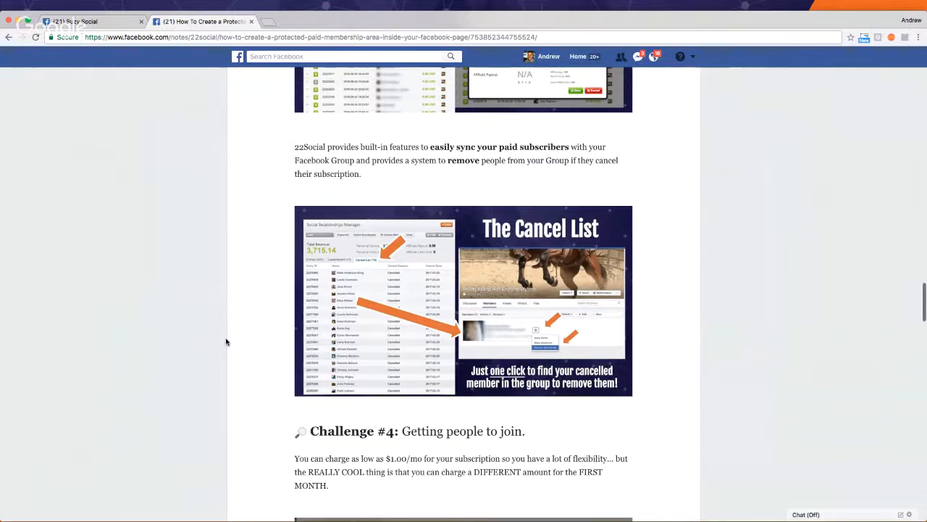
scroll(225, 350, "up", 1)
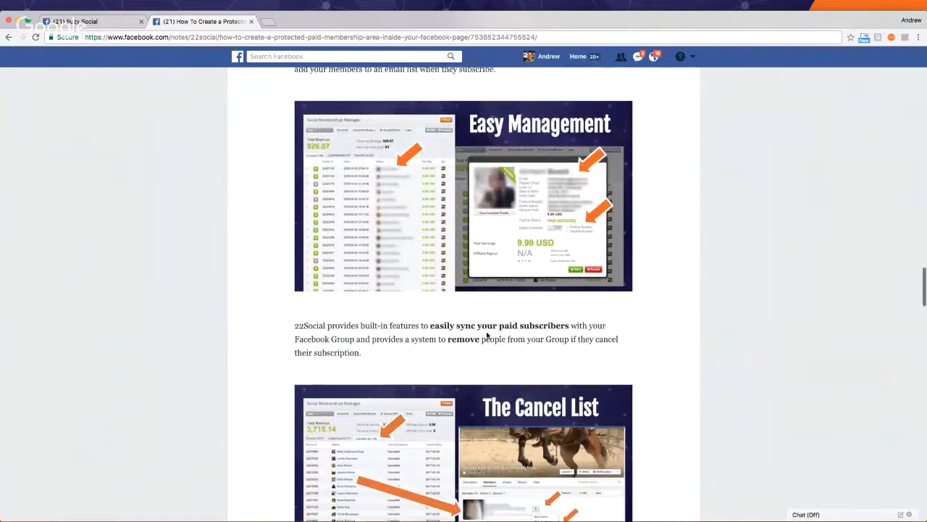
scroll(263, 285, "up", 1)
scroll(263, 285, "up", 1)
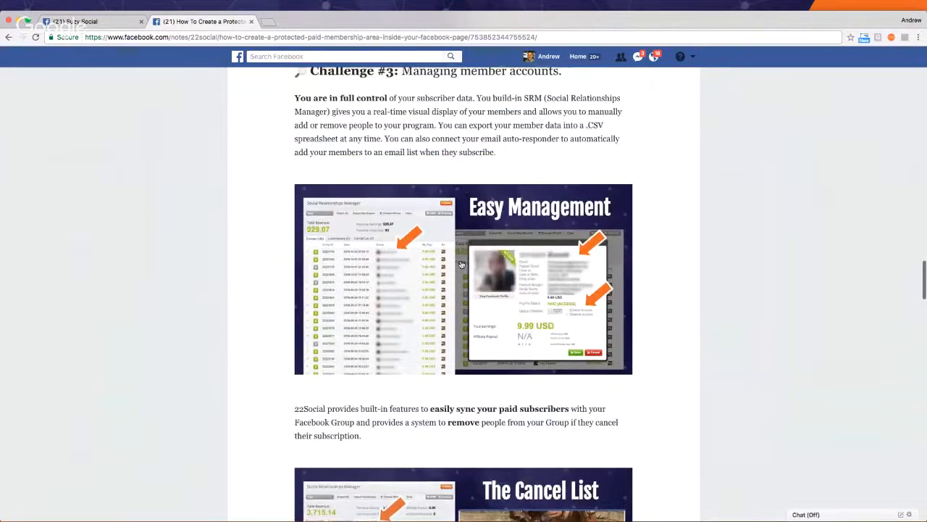
left_click(460, 260)
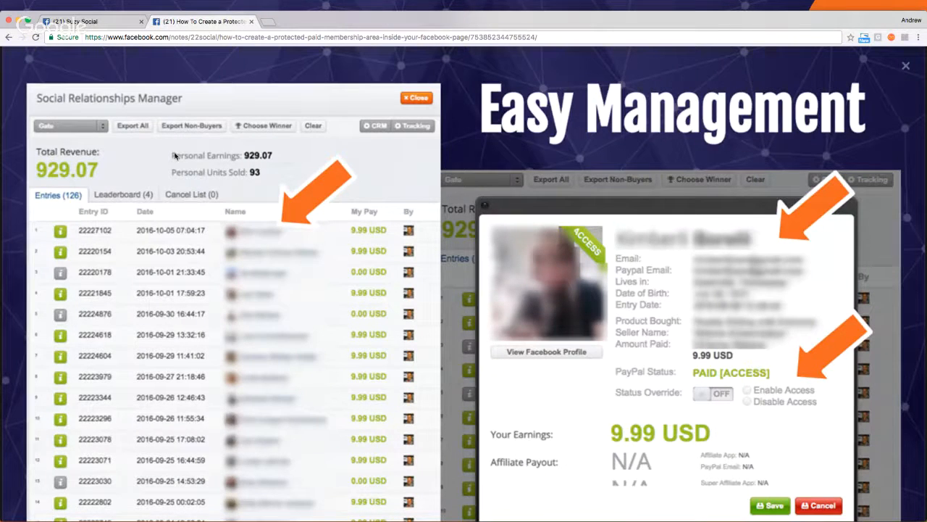
scroll(56, 197, "down", 5)
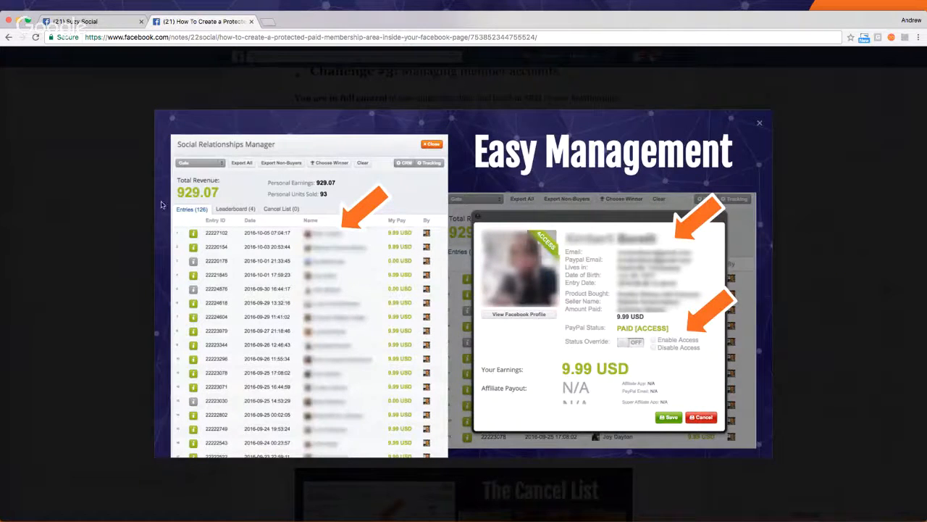
left_click(30, 215)
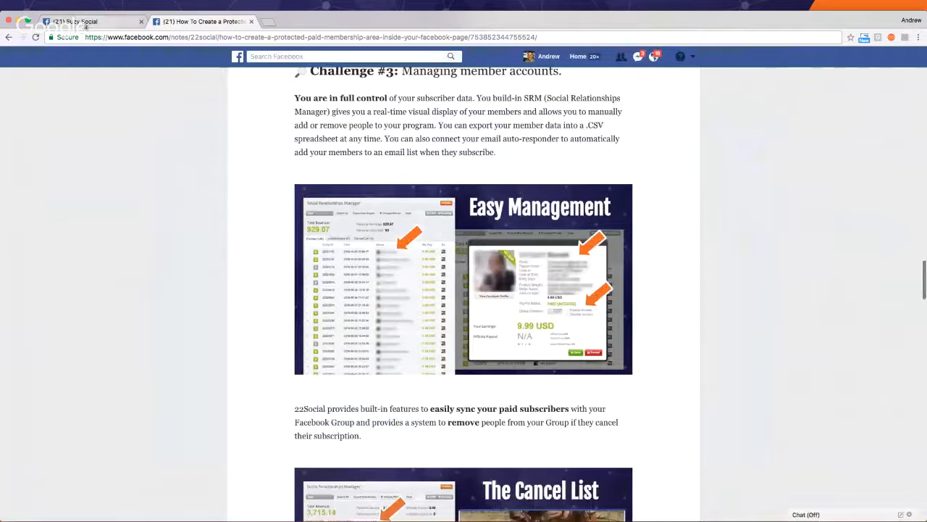
View the Suzy Social Membership Program page, and return to the memberships note to look over its content layout and delivery options
left_click(87, 21)
scroll(409, 232, "down", 1)
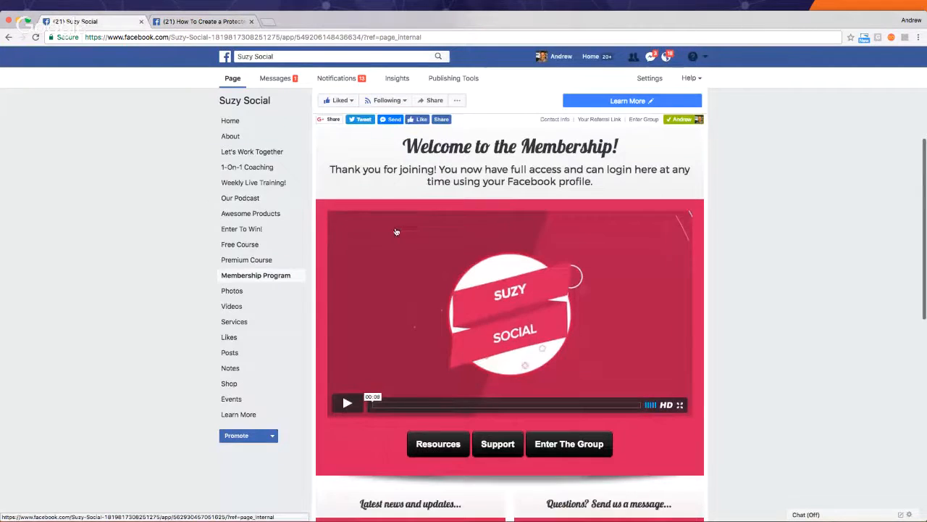
scroll(398, 232, "up", 1)
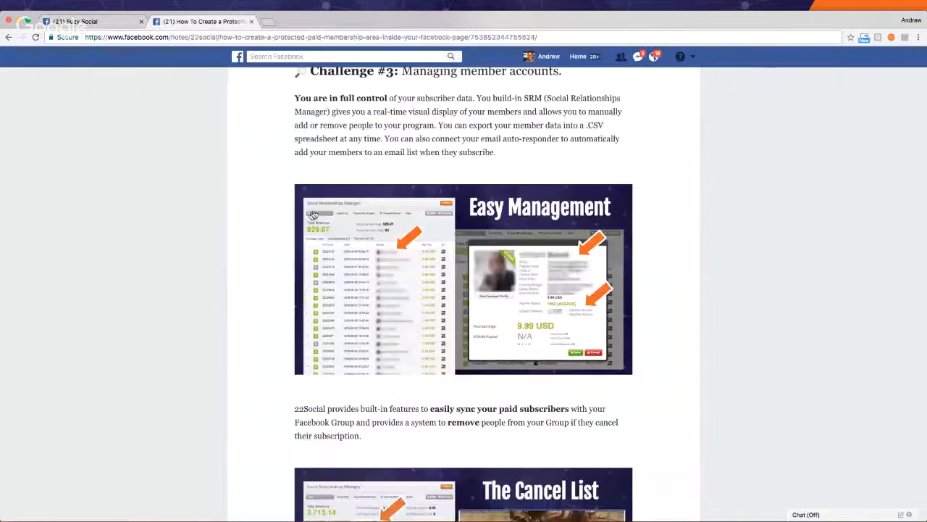
left_click(203, 21)
scroll(294, 225, "up", 3)
scroll(294, 225, "up", 10)
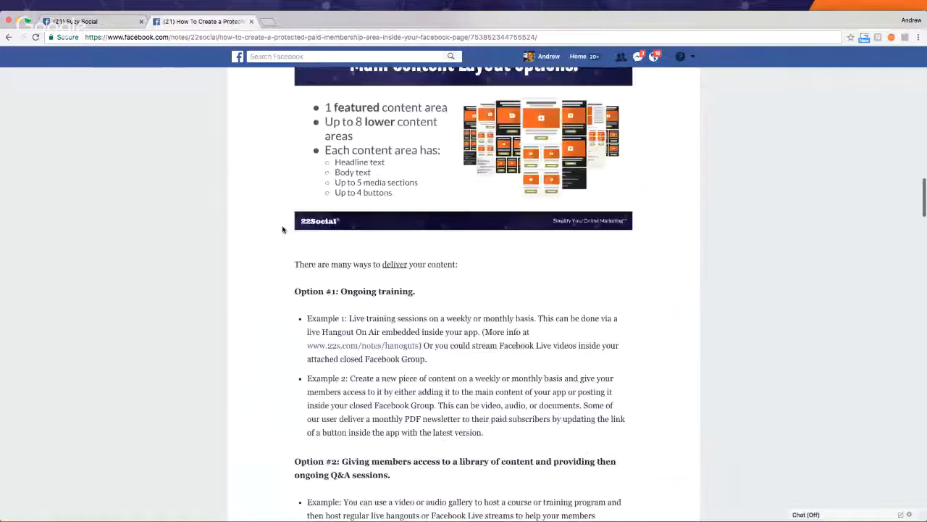
Switch to the slide presentation and advance the Sell Subscription Programs slide to reveal the $10/mo Newsletter line
left_click(75, 21)
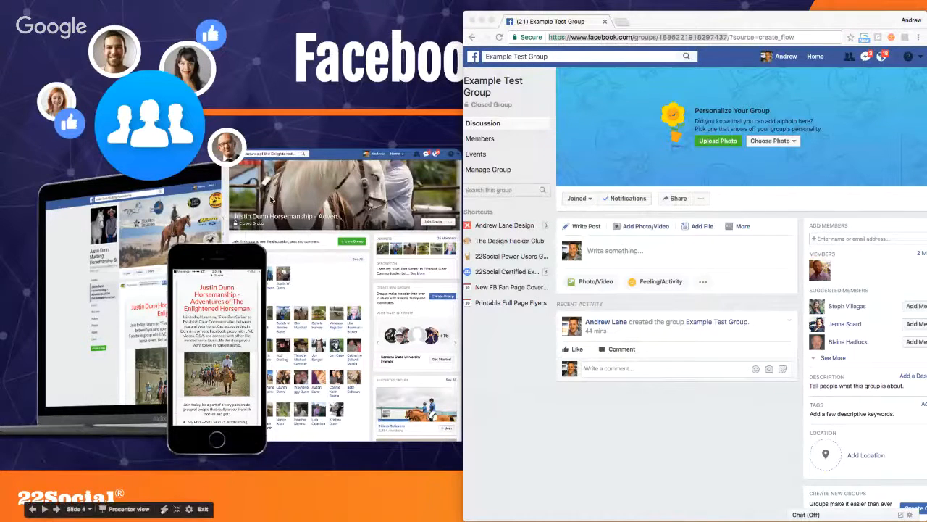
left_click(396, 355)
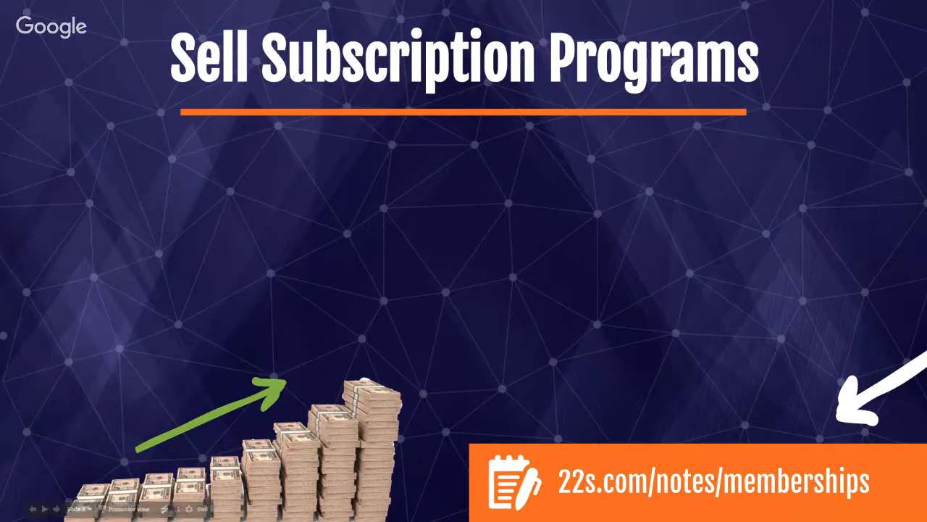
key("Right")
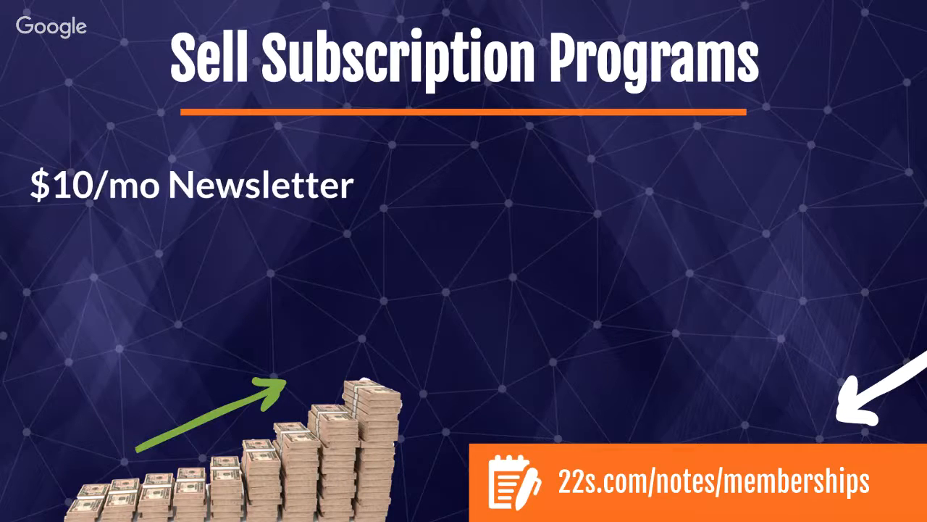